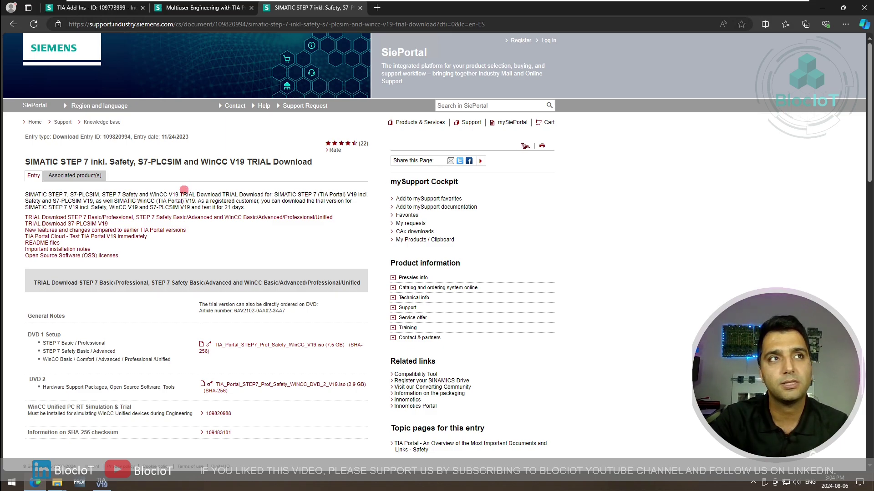
Review the DVD 2 entry and its ISO download on the STEP 7 and WinCC V19 trial page
scroll(117, 190, "down", 2)
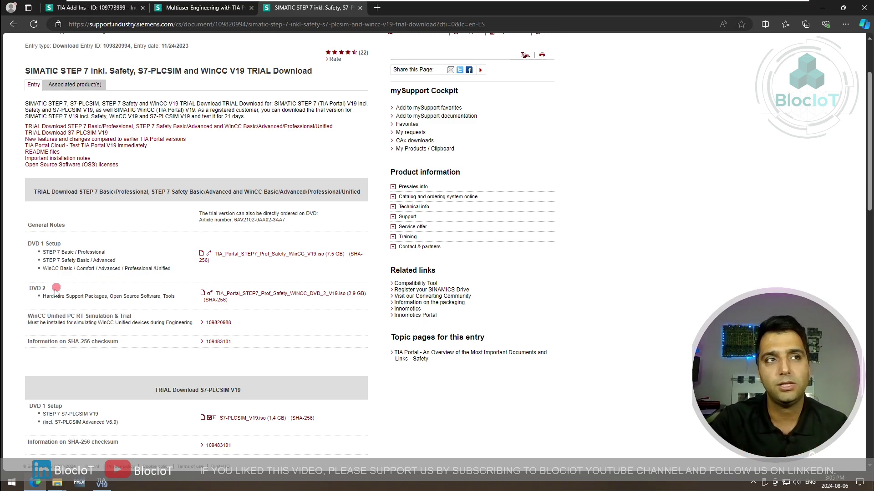
left_click_drag(45, 298, 131, 302)
left_click(129, 306)
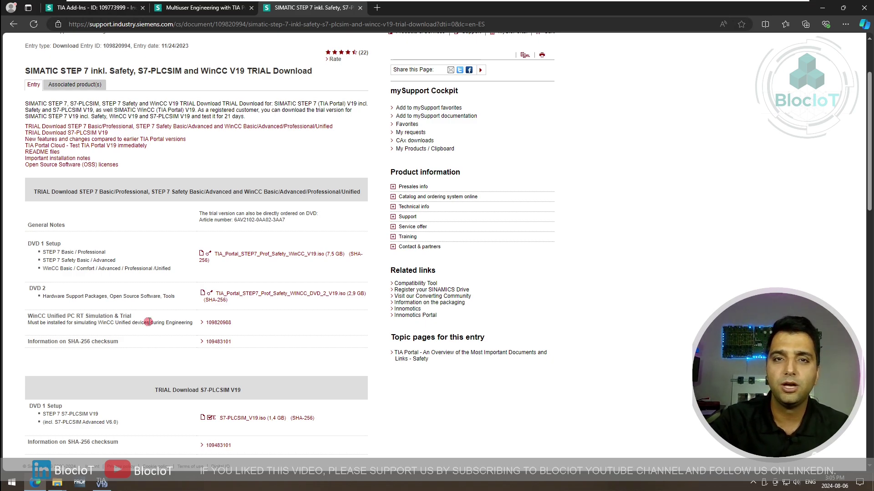
left_click(236, 297)
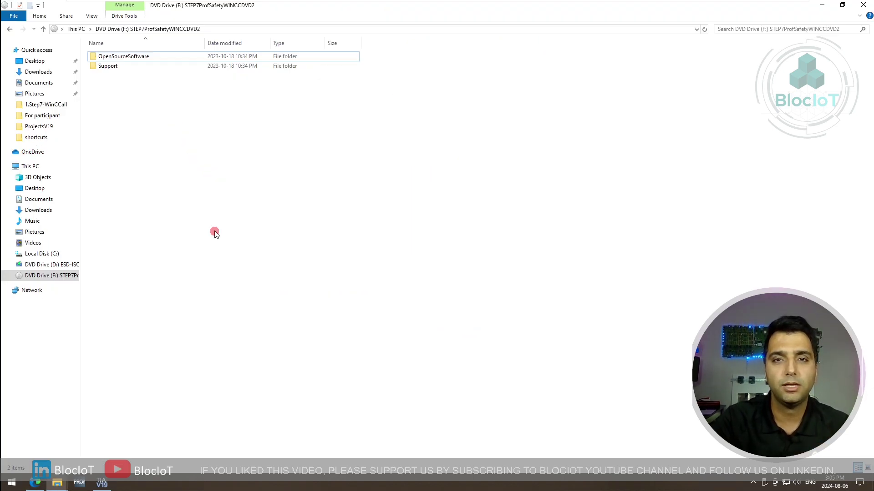
Switch to File Explorer and open the Support folder on the STEP7ProfSafetyWINCCDVD2 drive to review its contents
left_click(109, 66, "shift")
left_click(115, 56)
left_click(110, 67)
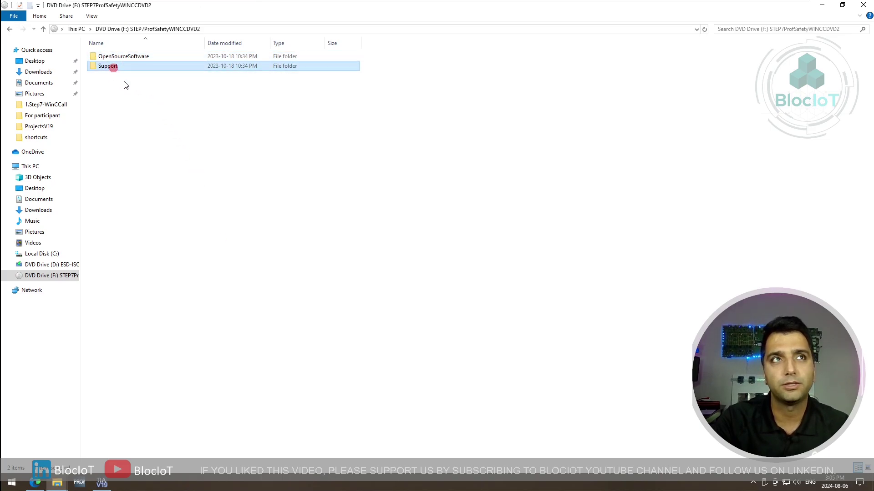
double_click(109, 67)
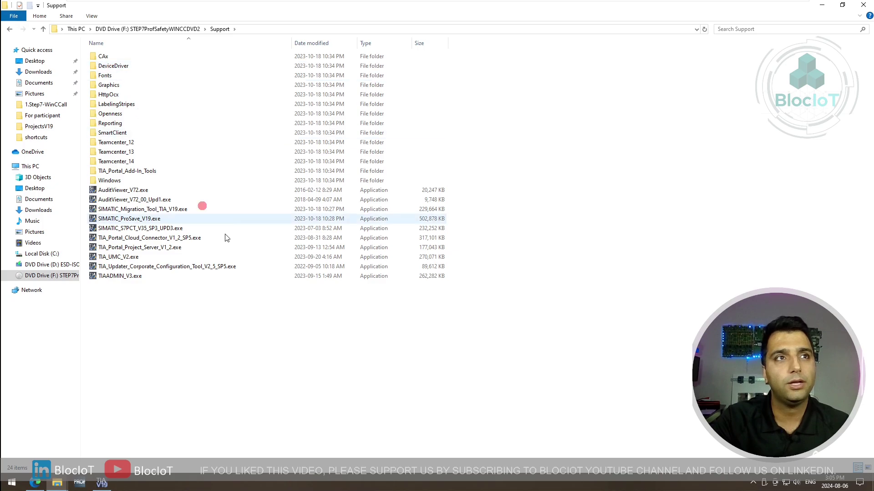
left_click_drag(144, 328, 95, 46)
left_click(139, 318)
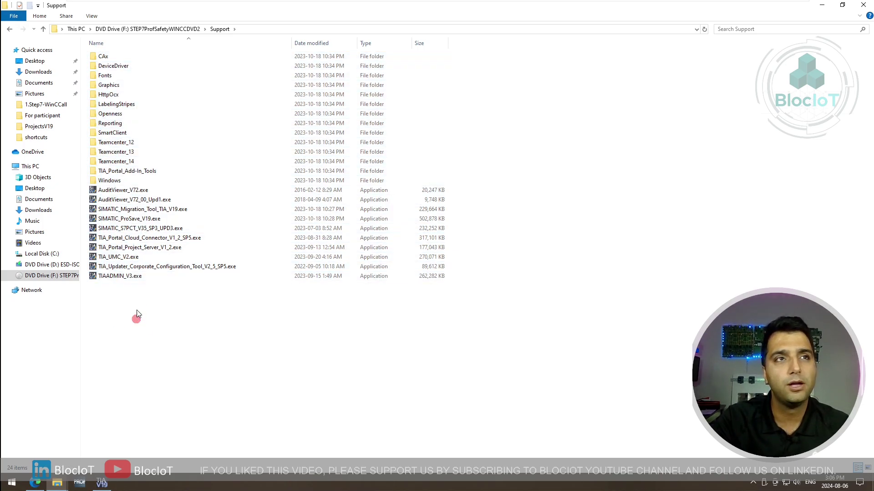
Run TIA_Portal_Project_Server_V1_2.exe despite the SmartScreen notice and proceed through its setup with English as the setup language
left_click(151, 248)
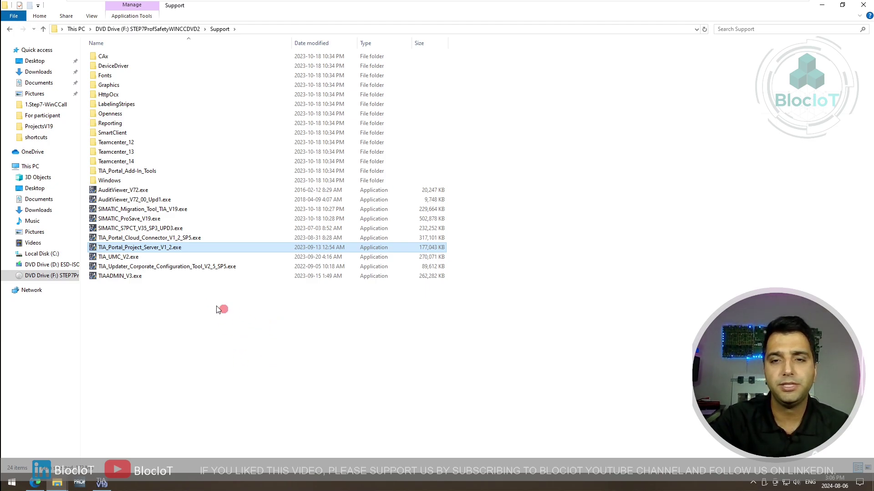
double_click(155, 249)
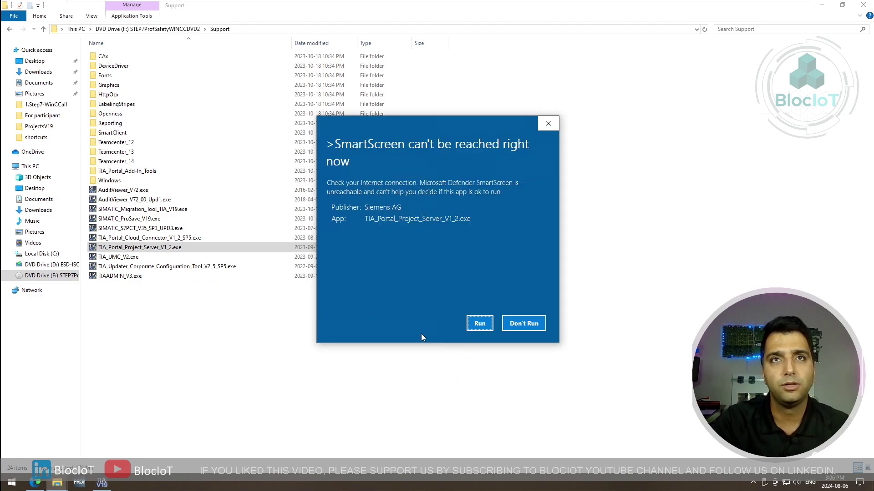
left_click(479, 323)
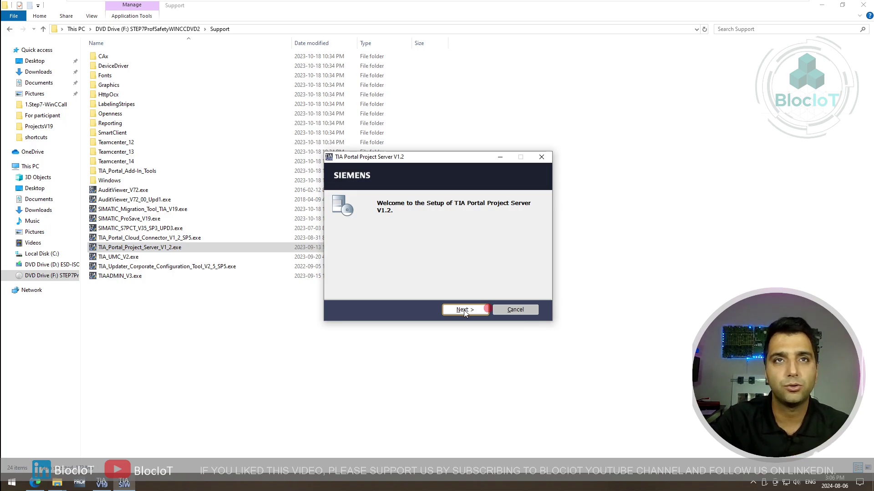
left_click(464, 311)
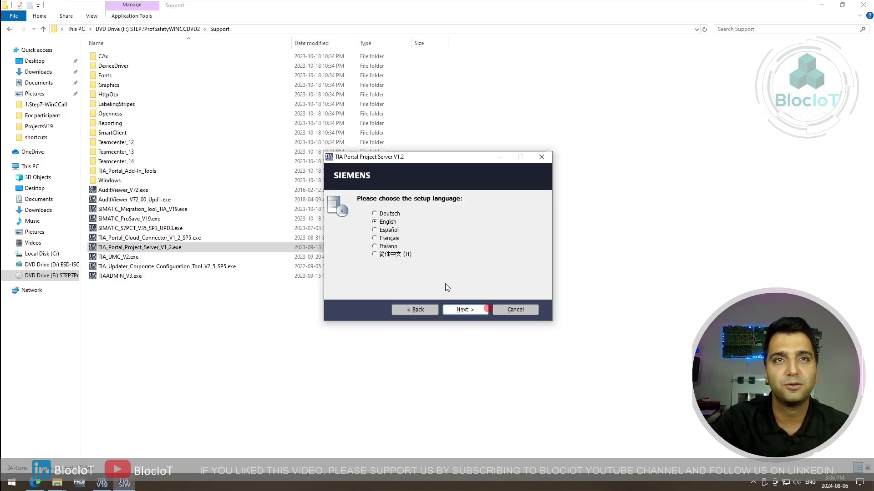
left_click(466, 314)
left_click(468, 314)
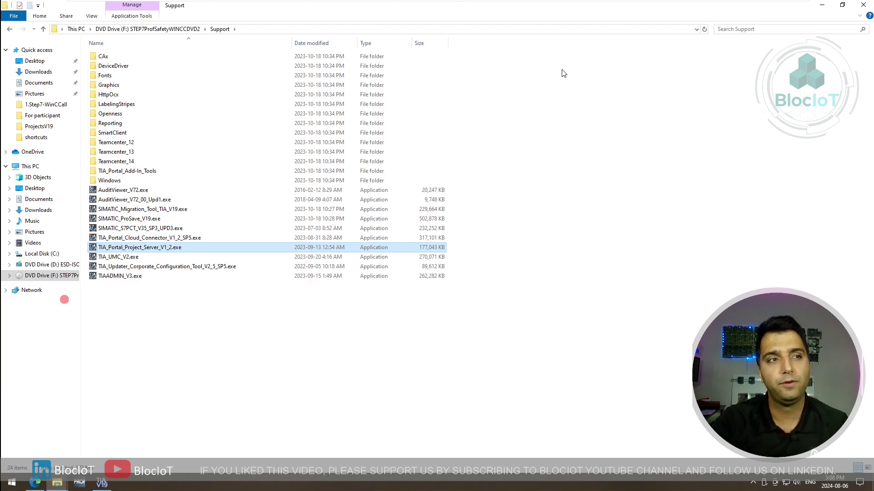
Search Windows for "project", open TIA Project Server – Configuration and allow it to make changes to the device
left_click(11, 483)
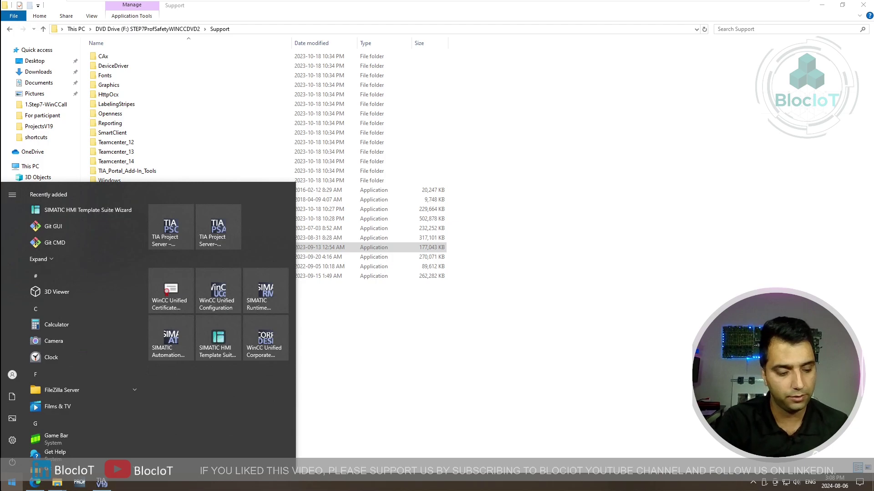
type("project")
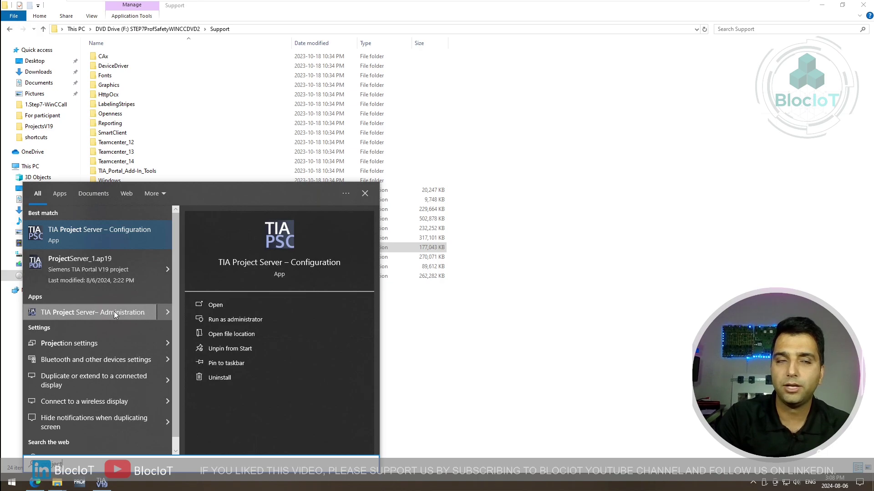
left_click(109, 236)
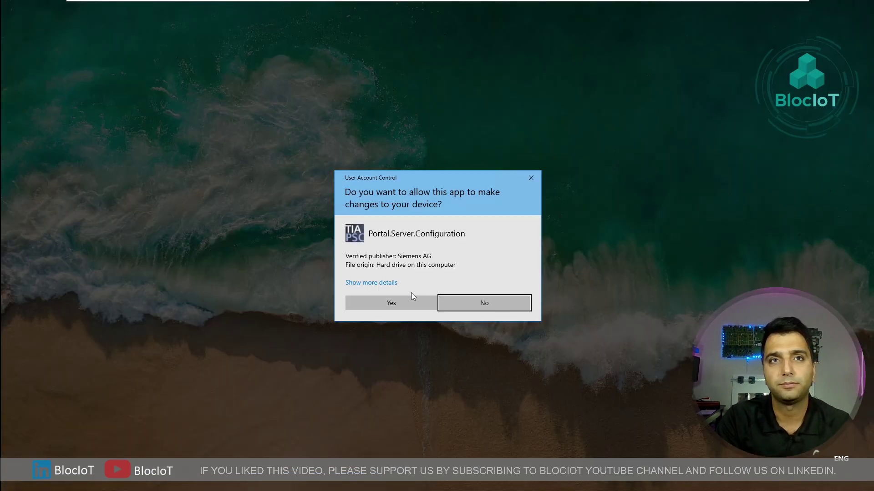
left_click(406, 304)
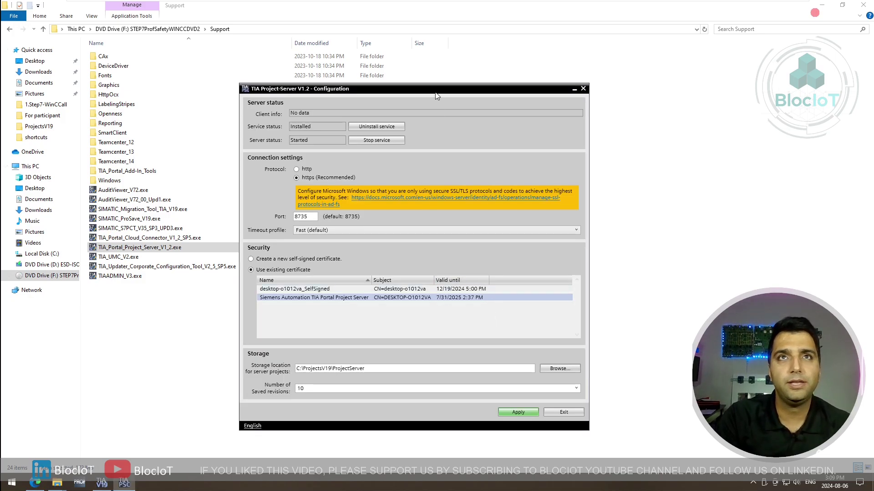
left_click_drag(436, 93, 482, 85)
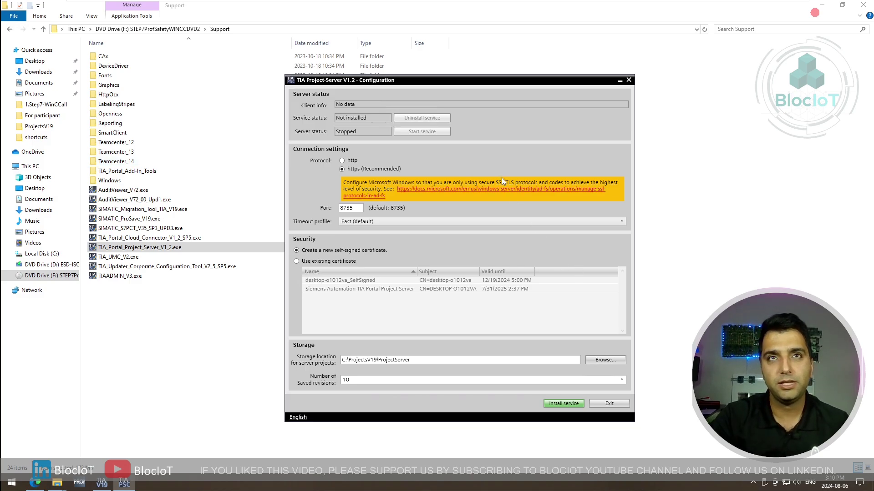
Set the project server's connection protocol to https with port 8735
left_click(342, 160)
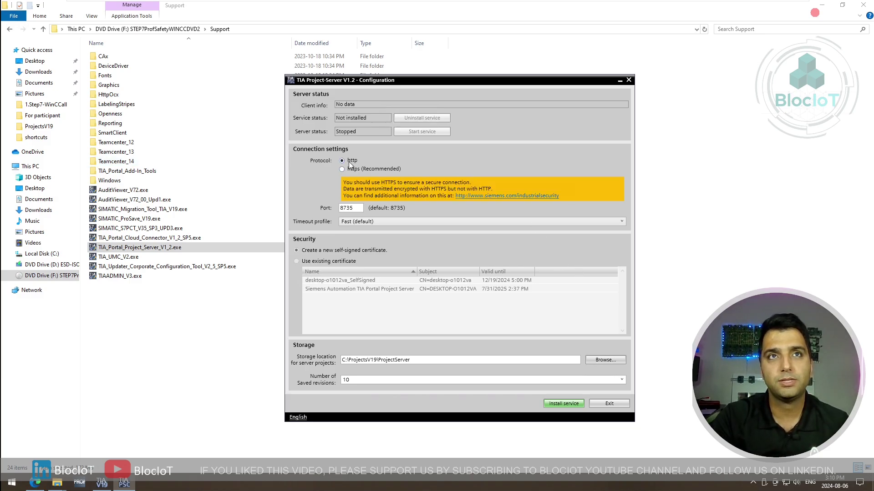
left_click(342, 169)
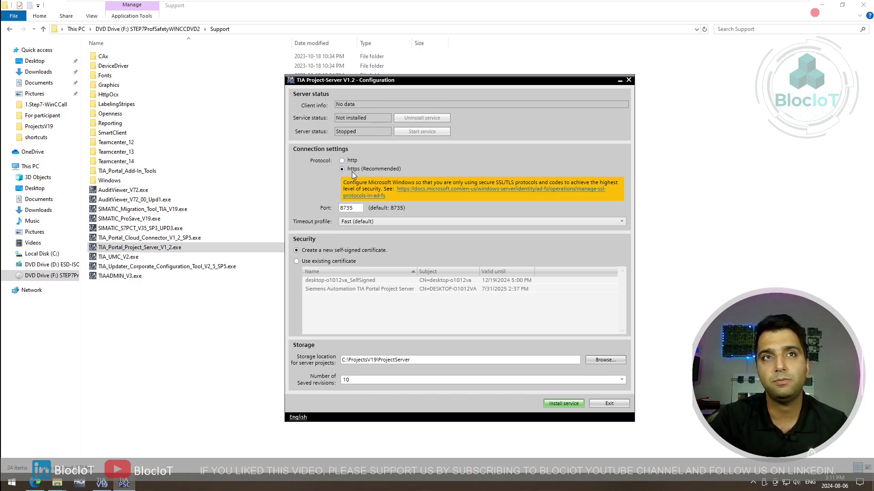
left_click(359, 209)
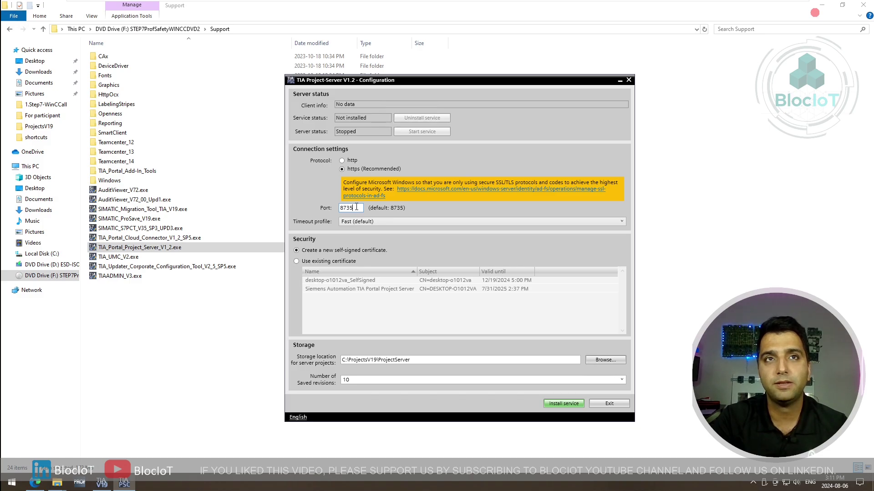
left_click(357, 207)
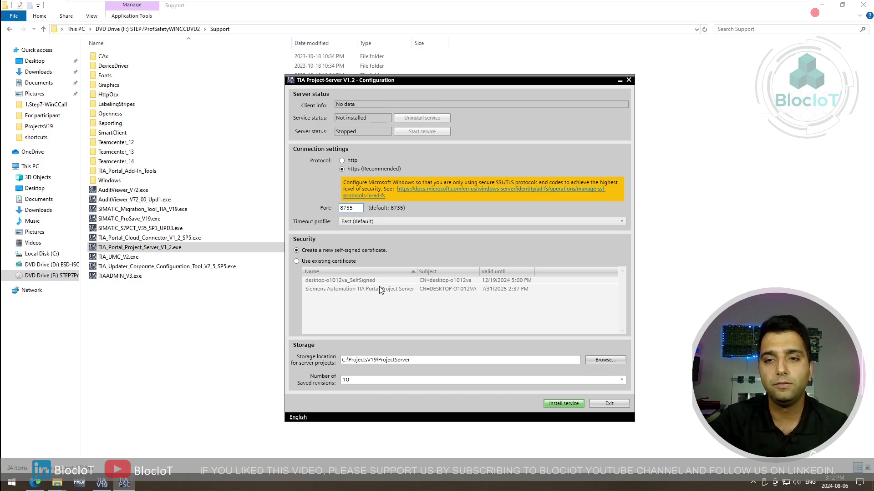
Set the storage location for server projects to C:\Users\siemens\Desktop\ProjectServer_Test\Server_Files
double_click(414, 364)
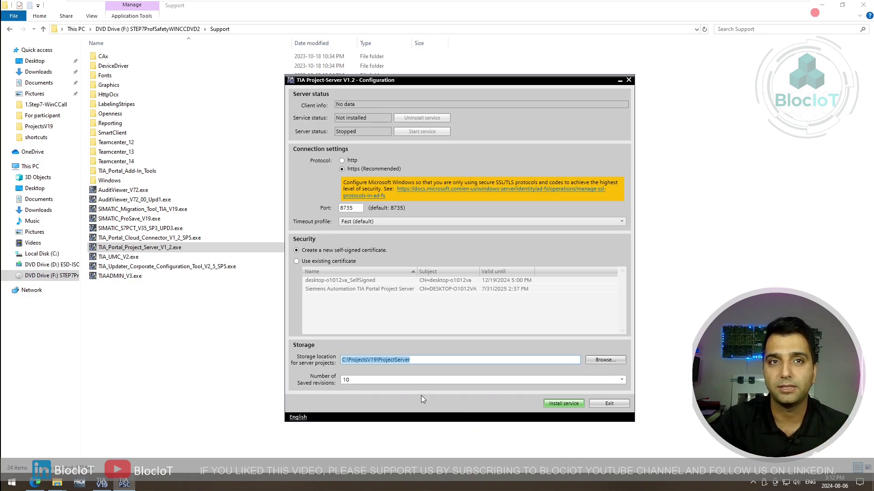
type("C:\\Users\\siemens\\Desktop\\ProjectServer_Test\\Server_Files")
key("Tab")
Review the options for the number of saved revisions, leave it at 10, and install the project server service
left_click(361, 380)
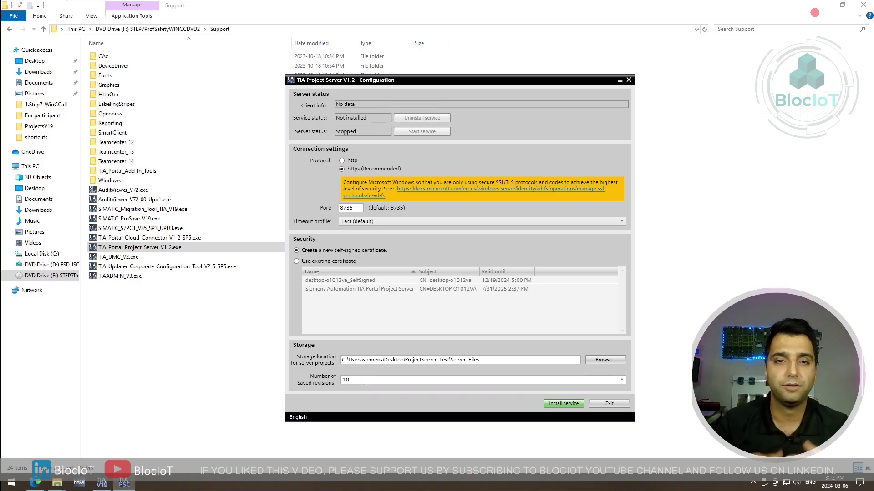
left_click(622, 379)
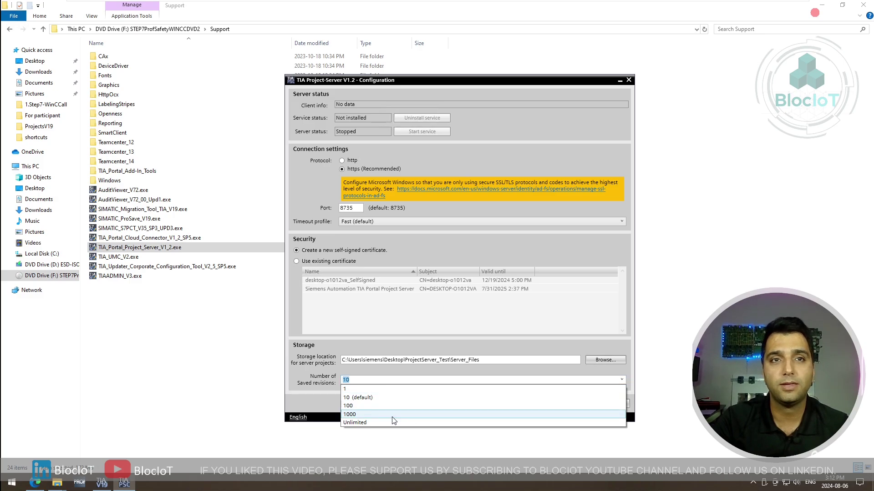
left_click(379, 345)
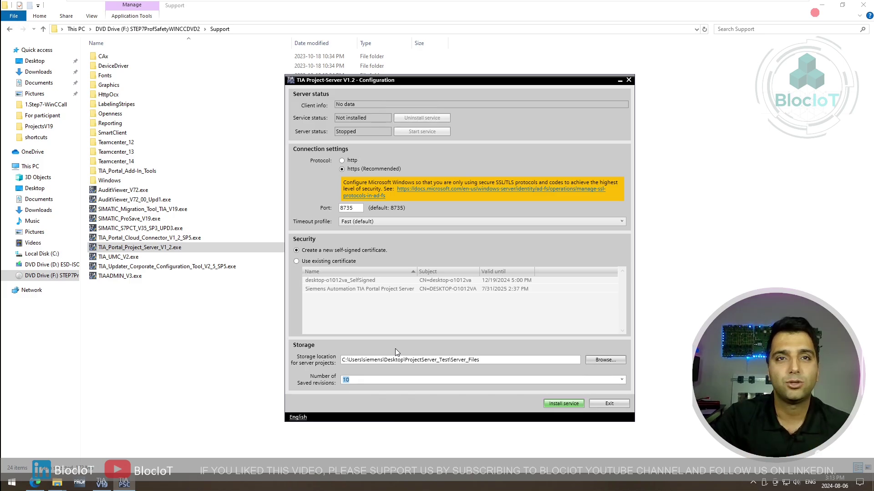
left_click(371, 380)
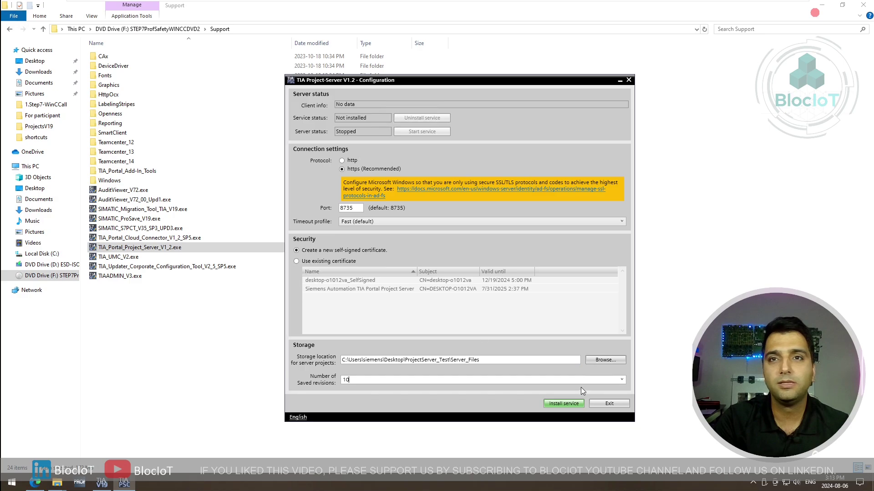
left_click(557, 404)
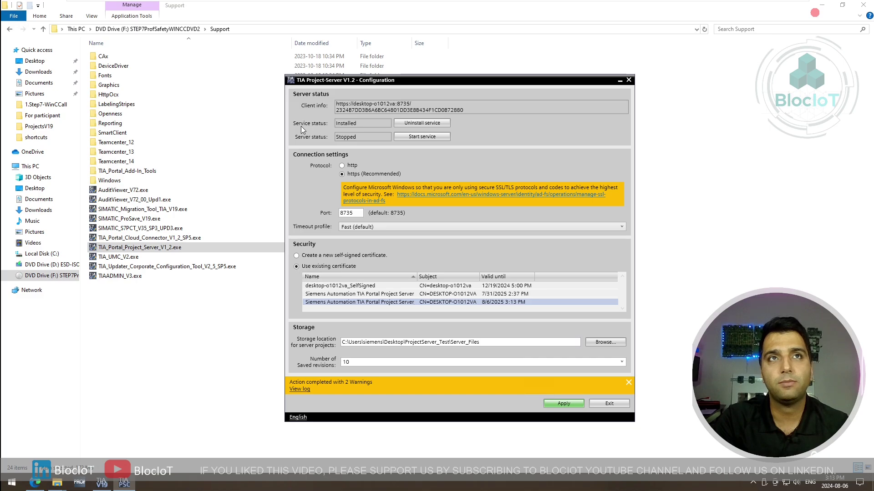
Check the service status and start the installed project server service
left_click_drag(358, 123, 331, 125)
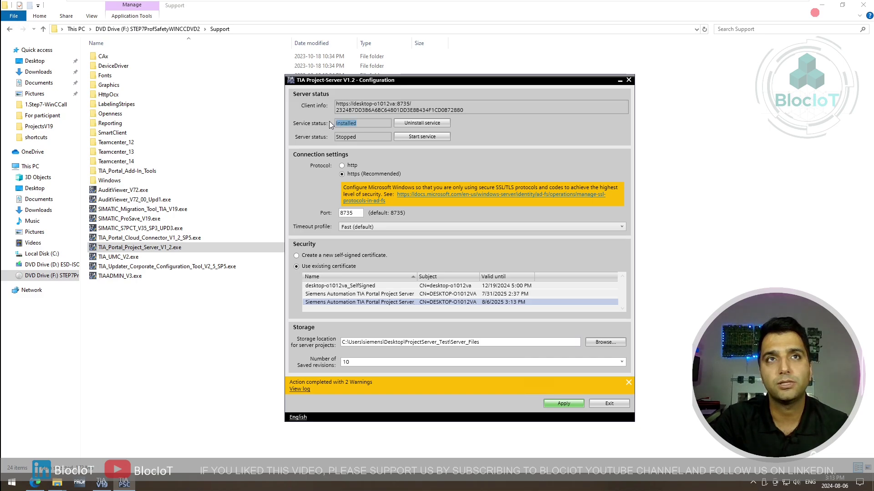
left_click(339, 125)
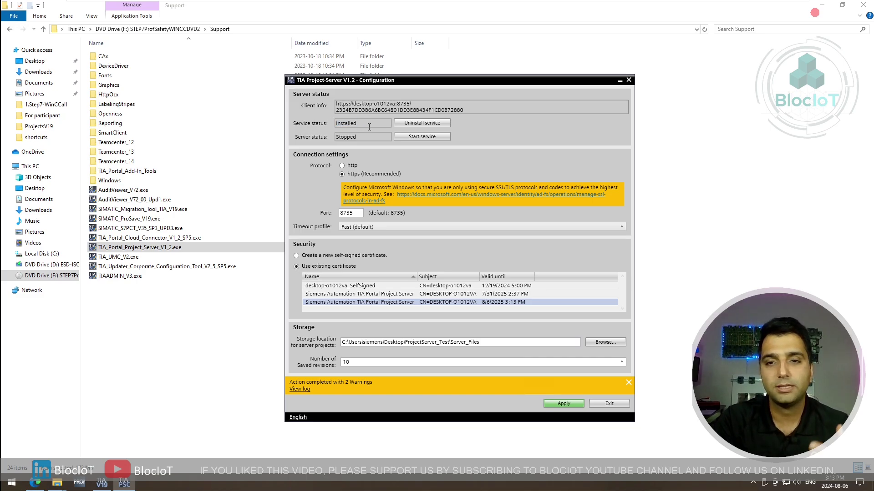
left_click(419, 137)
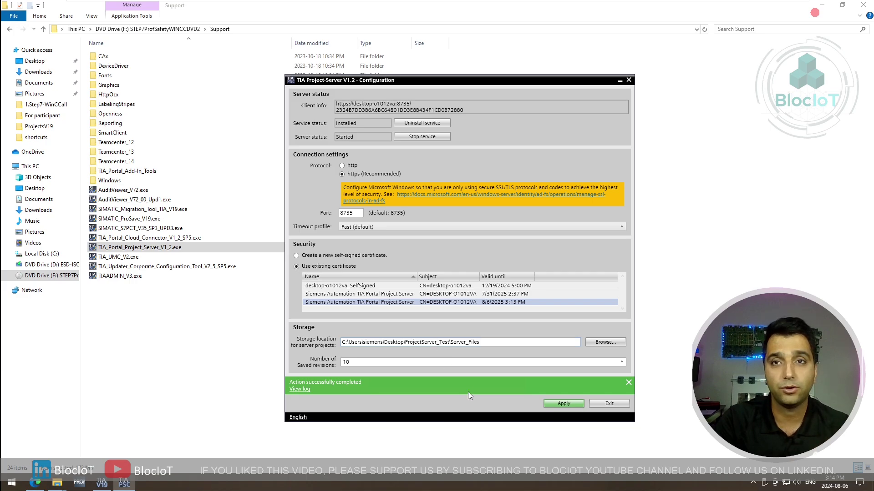
Read through the server configuration log and close it
left_click(302, 390)
scroll(319, 237, "down", 11)
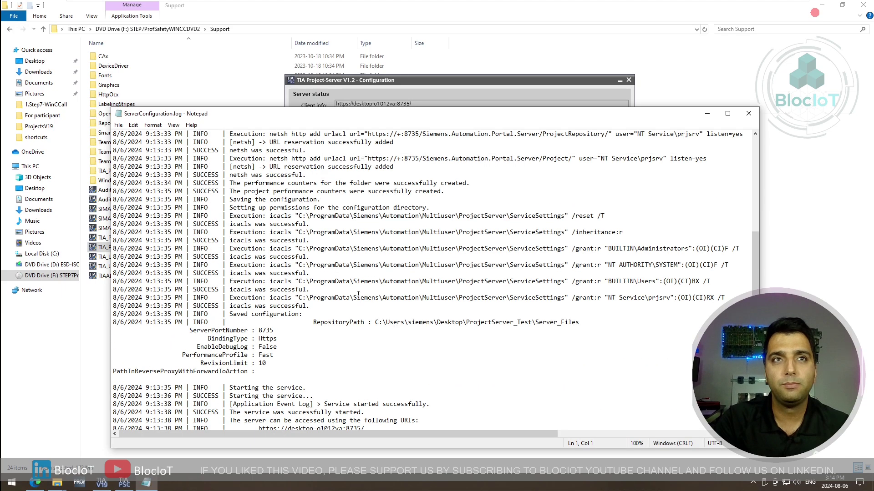
scroll(365, 288, "up", 11)
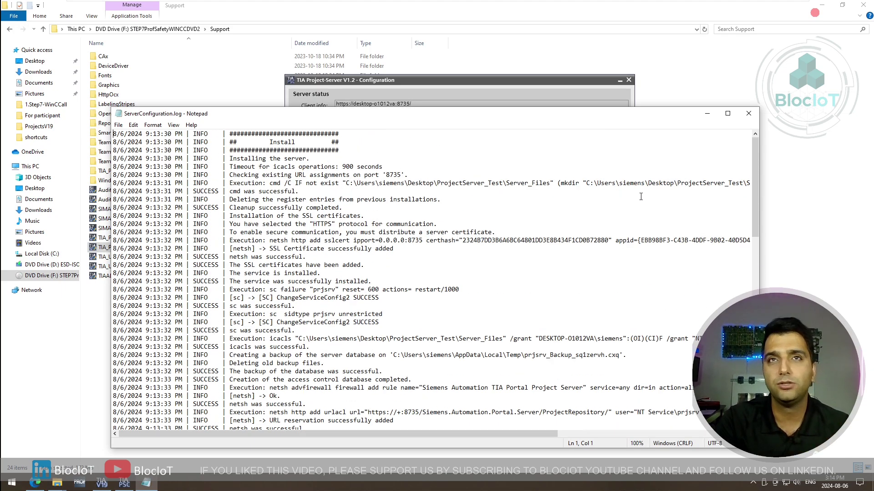
left_click(748, 114)
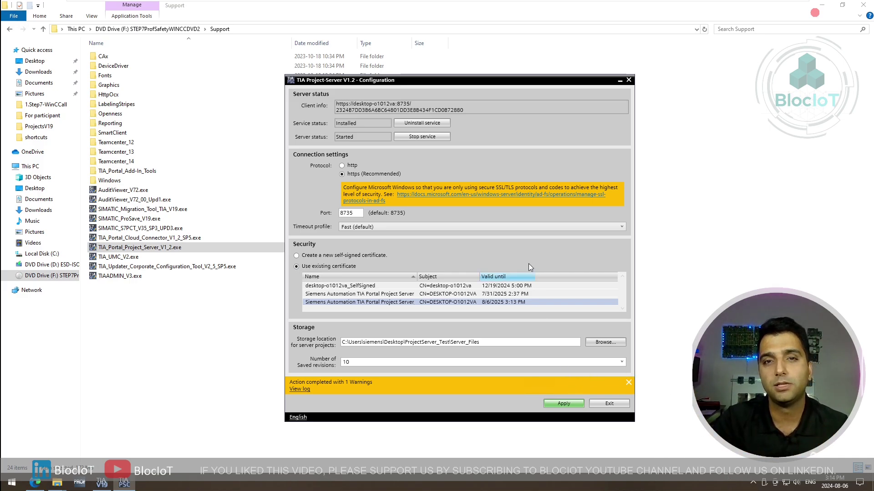
Examine the server's port and the client info address in the configuration window
double_click(352, 213)
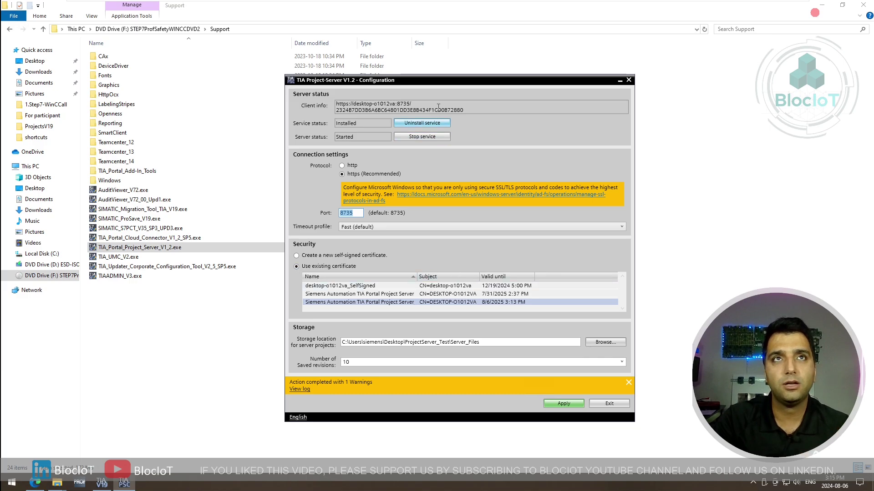
left_click_drag(436, 88, 530, 81)
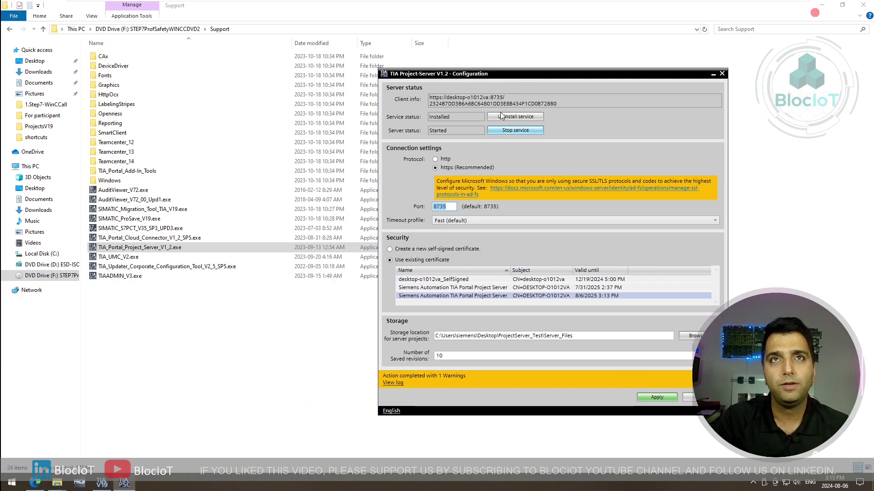
left_click(498, 97)
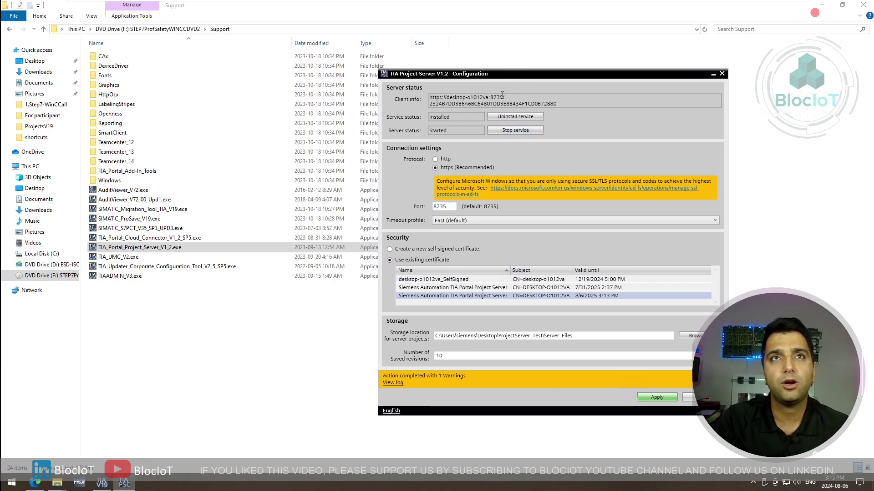
left_click_drag(502, 97, 427, 98)
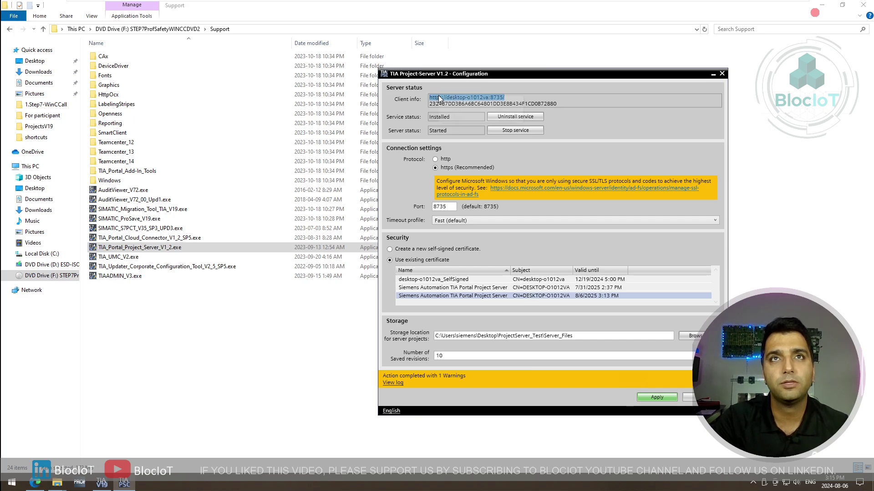
right_click(439, 98)
left_click(457, 112)
left_click(450, 99)
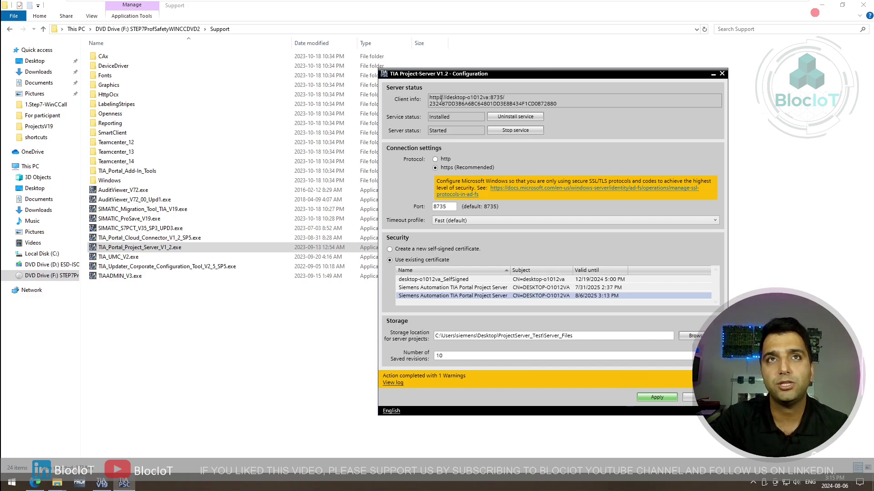
left_click_drag(452, 98, 486, 99)
left_click(495, 100)
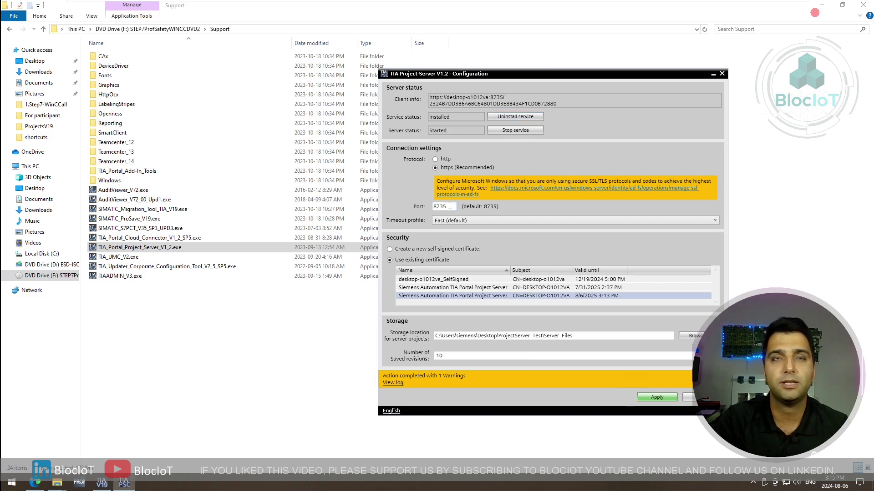
left_click(713, 76)
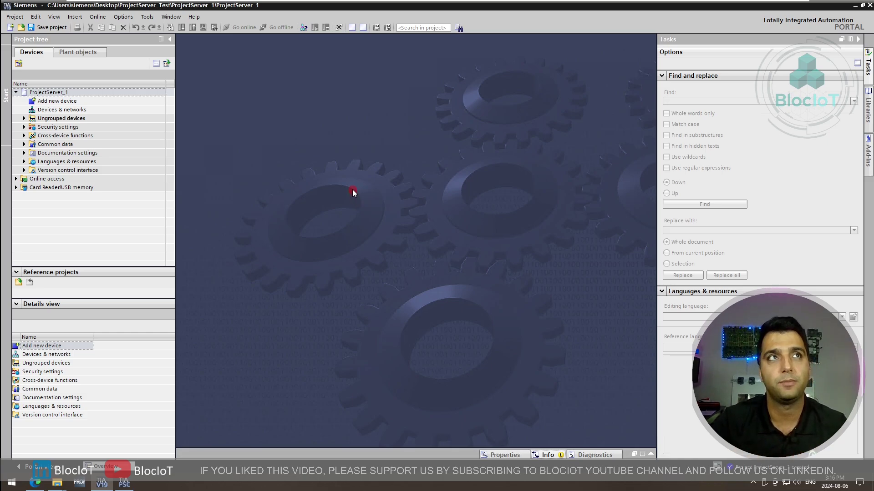
Open the management of server projects for ProjectServer_1 in TIA Portal and accept the project server's certificate
left_click(15, 17)
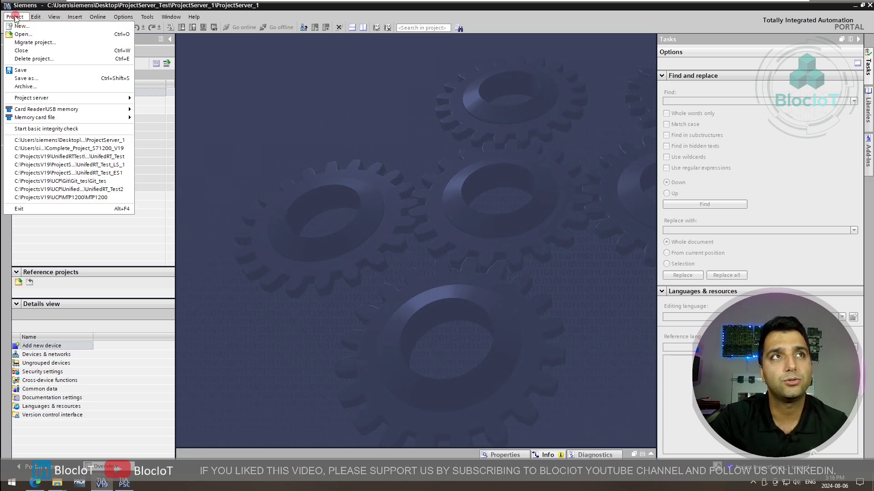
mouse_move(45, 101)
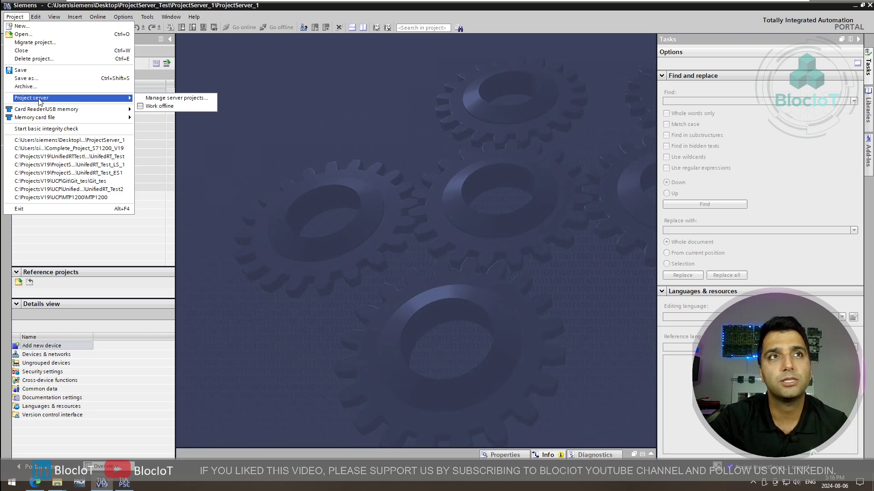
left_click(170, 97)
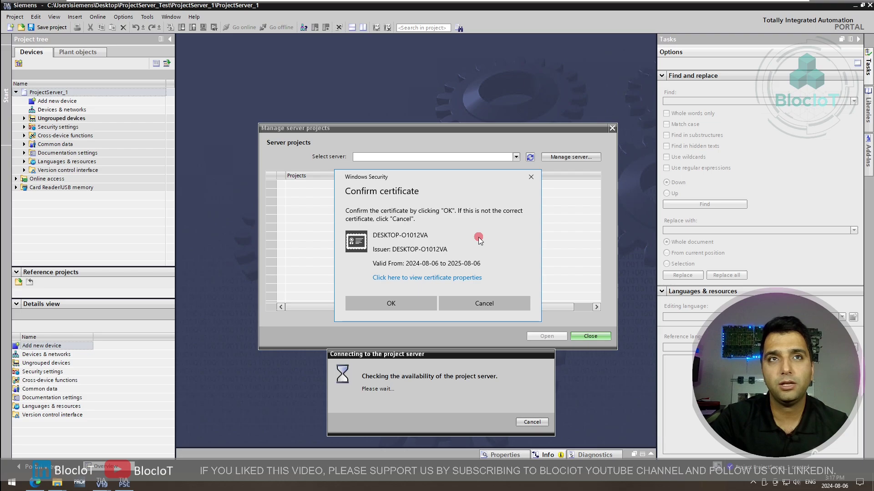
left_click(417, 305)
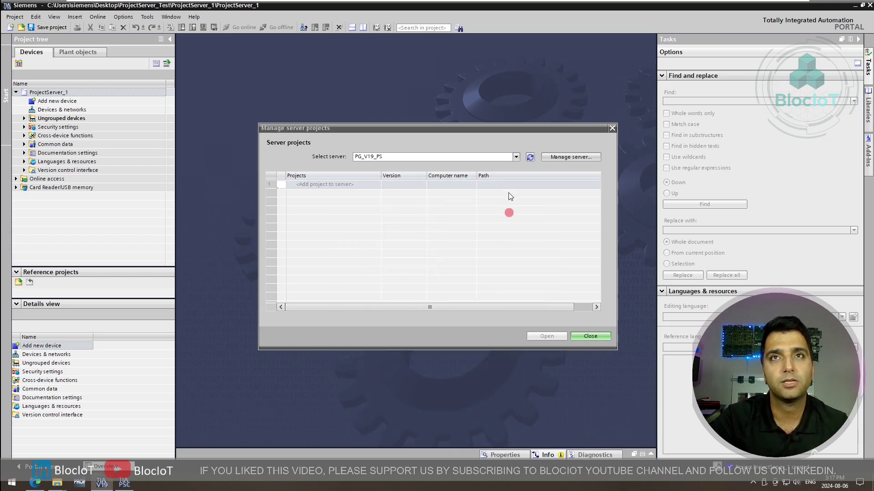
Check the list of available servers and open the project server connection settings
left_click(516, 157)
left_click(564, 174)
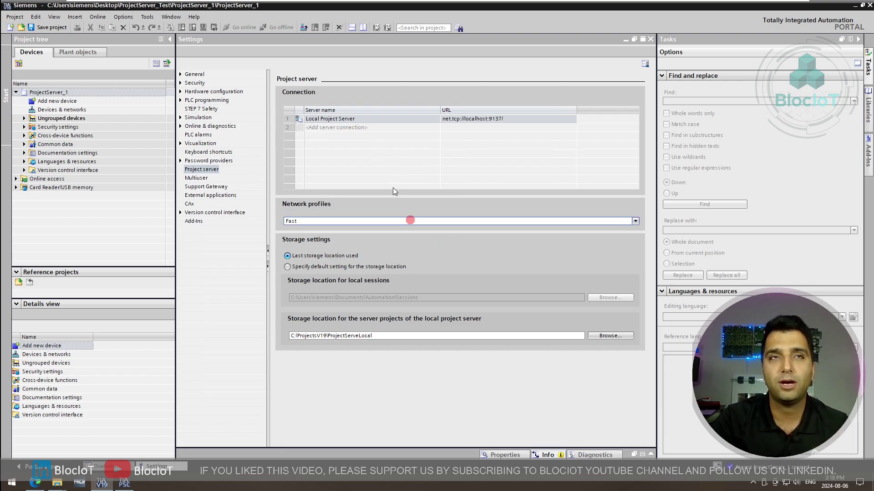
double_click(366, 163)
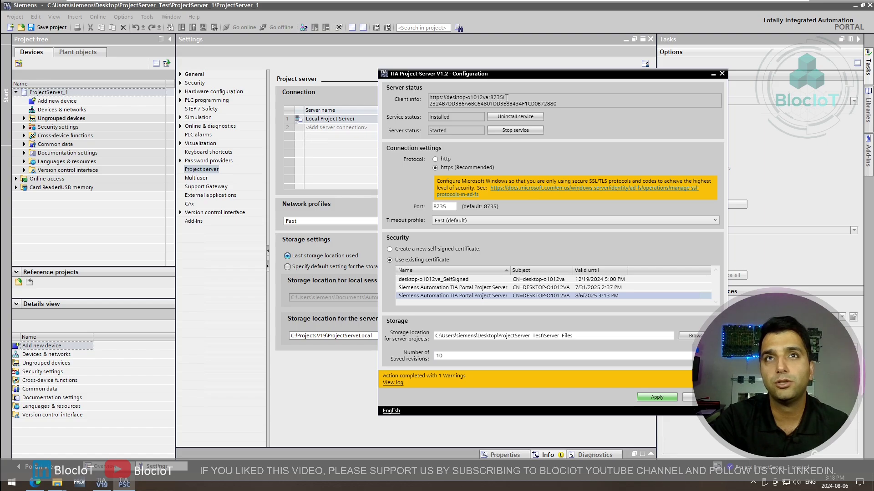
left_click_drag(505, 97, 446, 95)
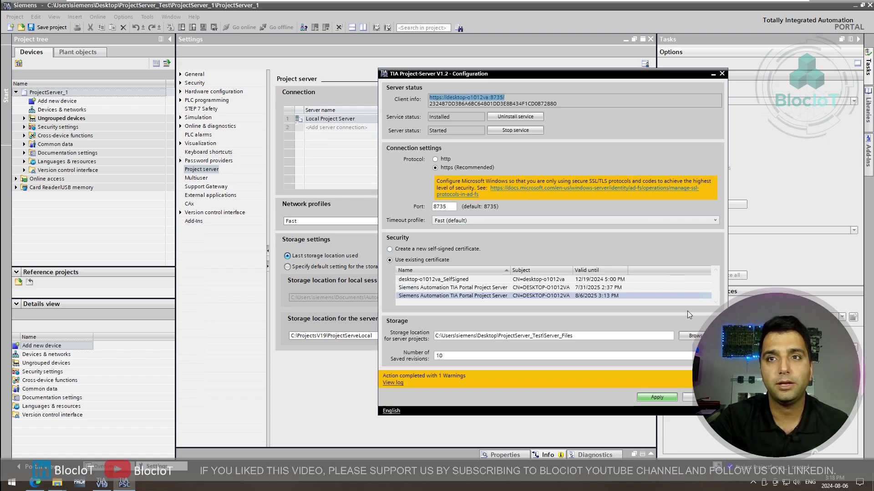
left_click(713, 74)
double_click(324, 129)
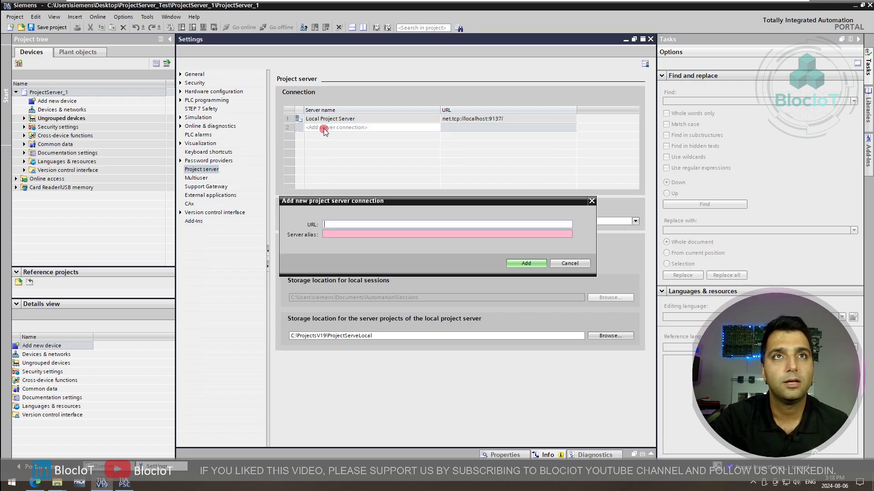
left_click(344, 223)
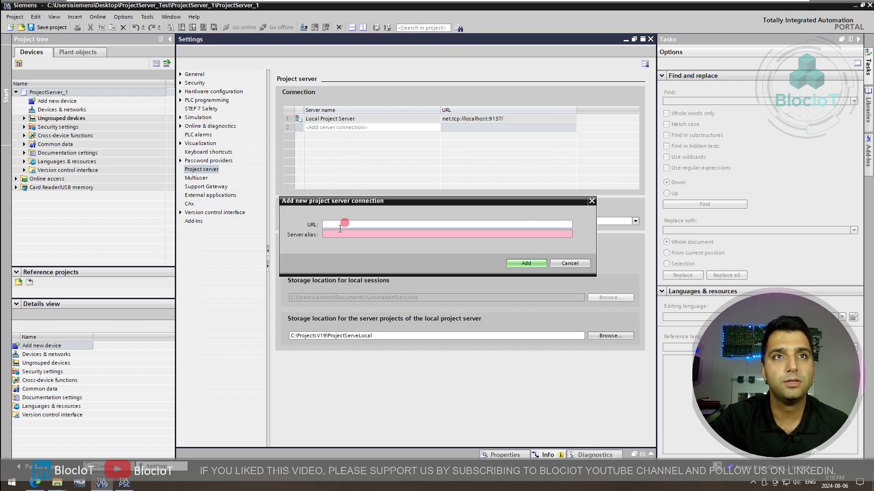
left_click(339, 224)
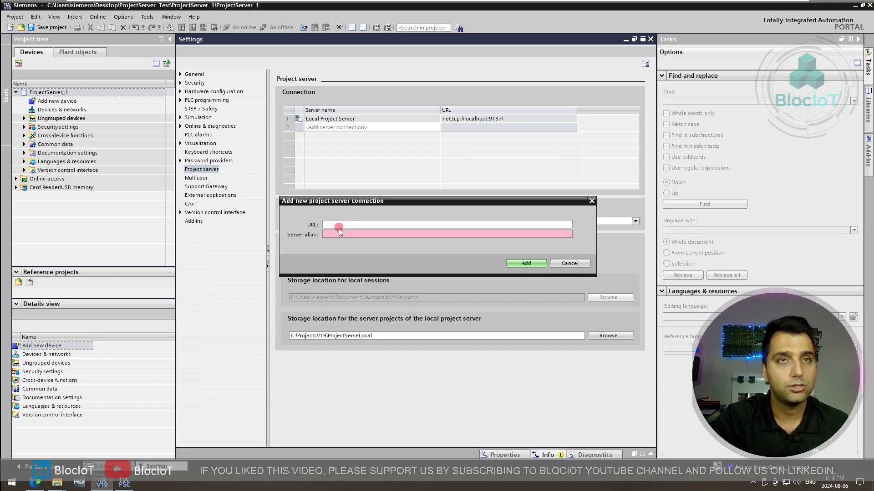
type("https://desktop-o1012va:8735/")
Set the server alias to BlocIoT_PS and add the new server connection
left_click(348, 233)
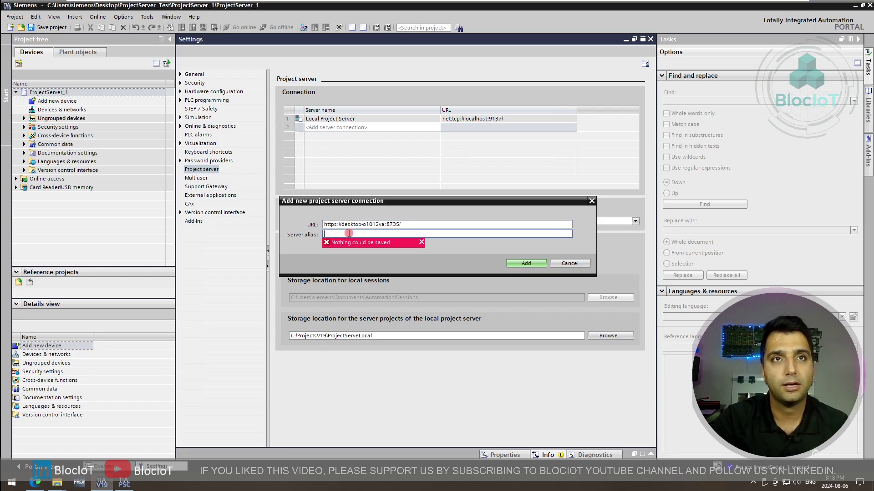
type("Blo")
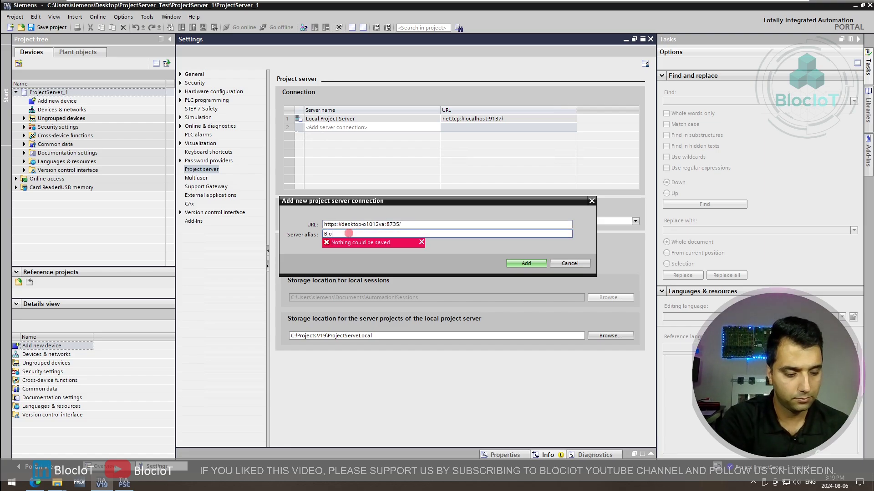
type("cIoT")
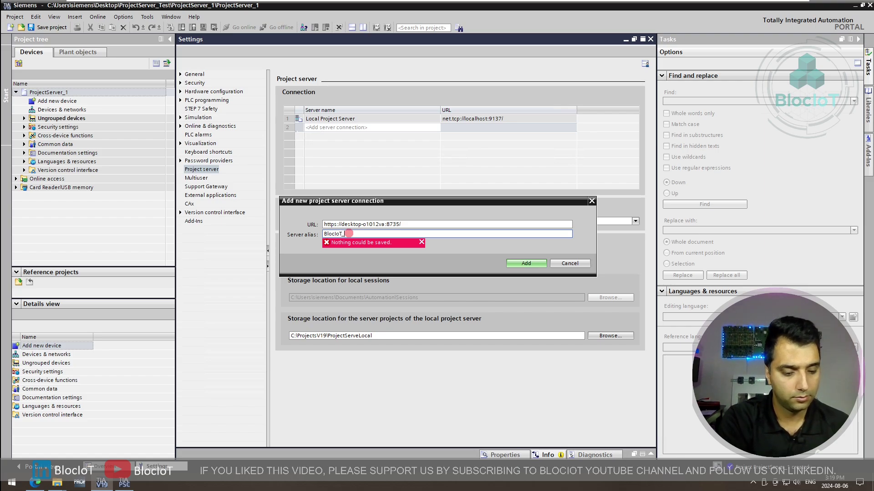
type("_PS")
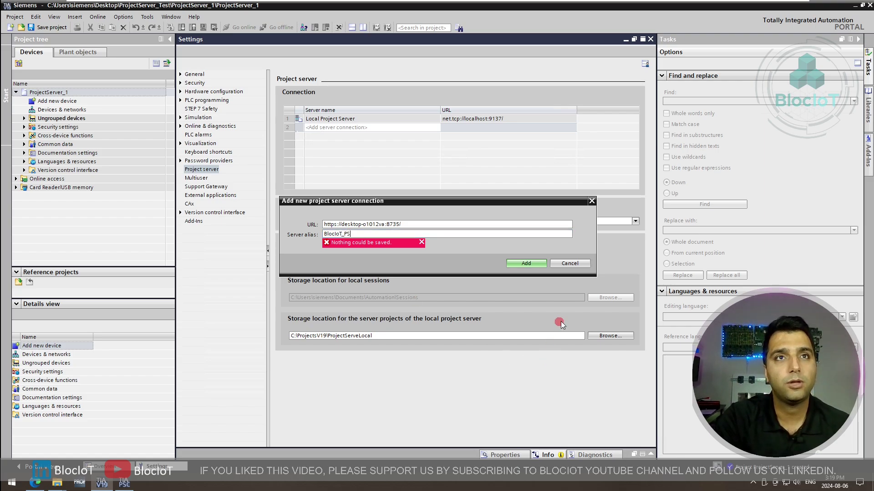
left_click(366, 235)
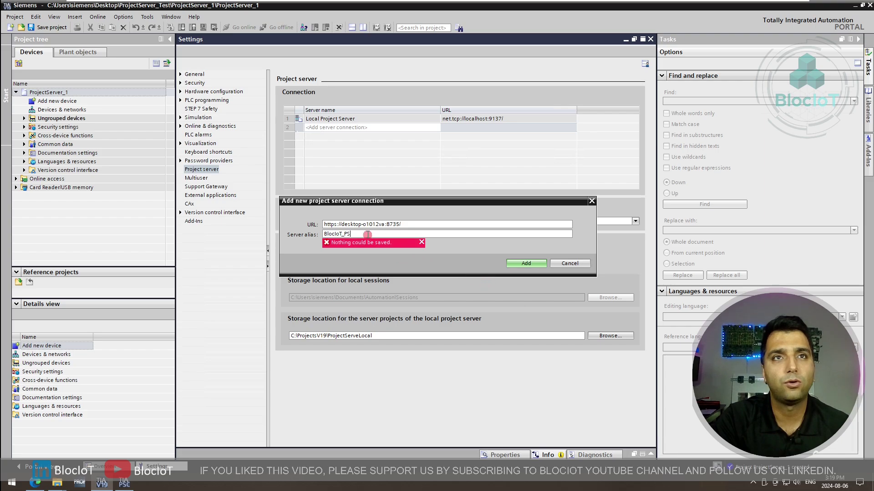
left_click(526, 263)
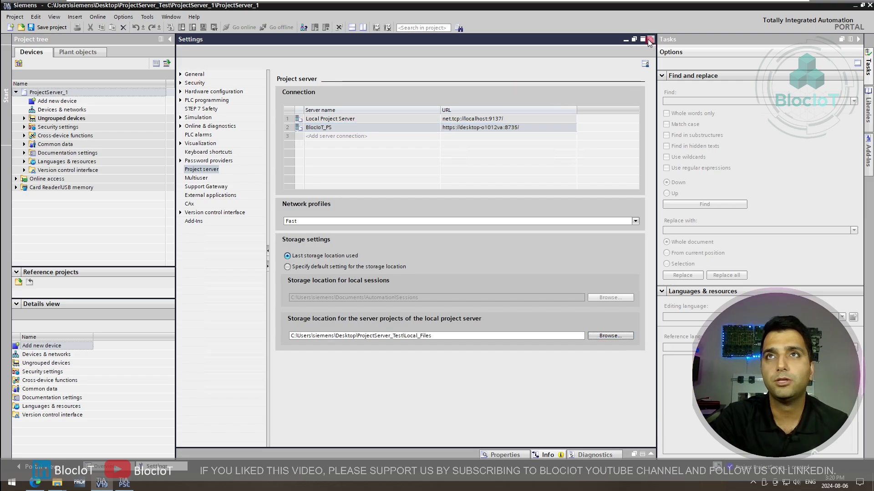
Close the settings editor and save the project
left_click(649, 39)
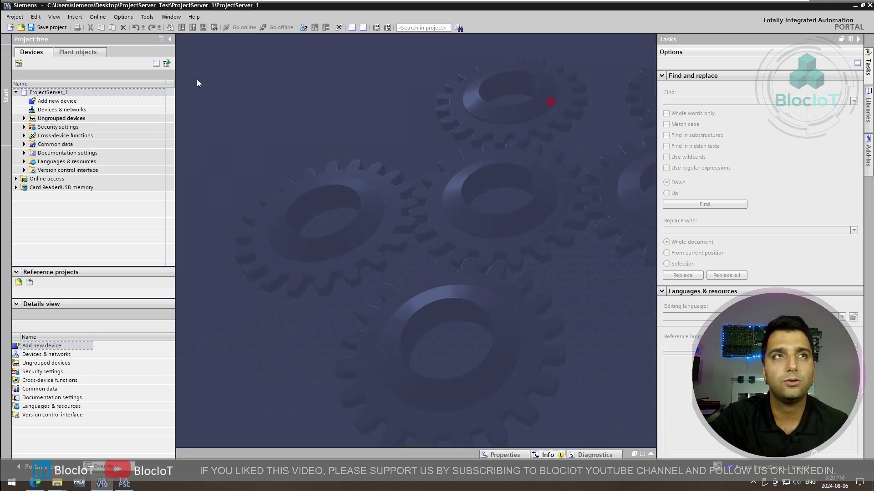
left_click(50, 28)
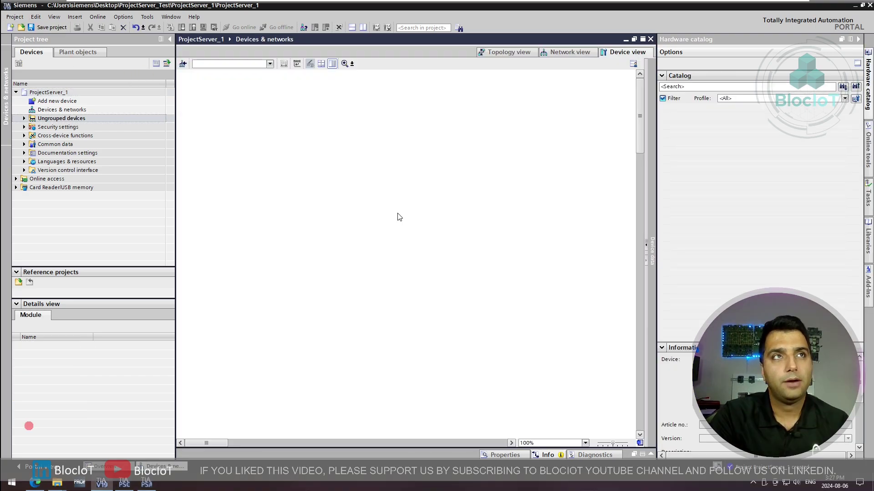
Reopen the management of server projects and select BlocIoT_PS as the server
left_click(25, 19)
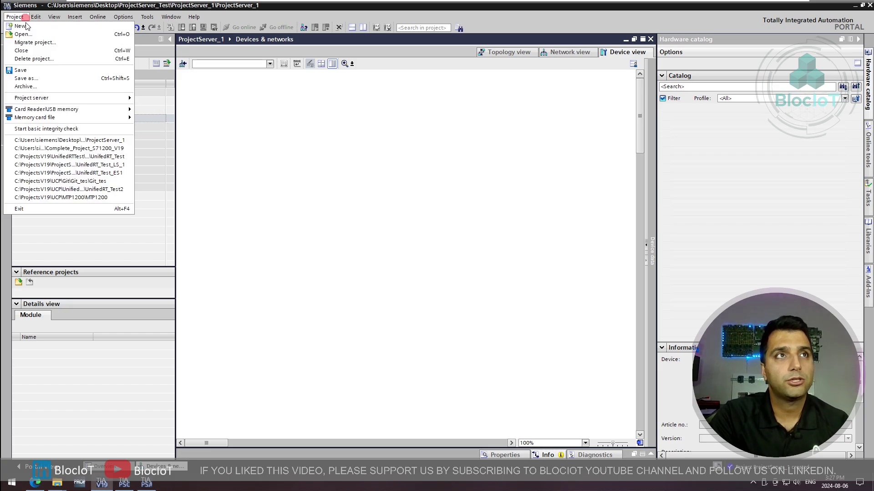
mouse_move(51, 101)
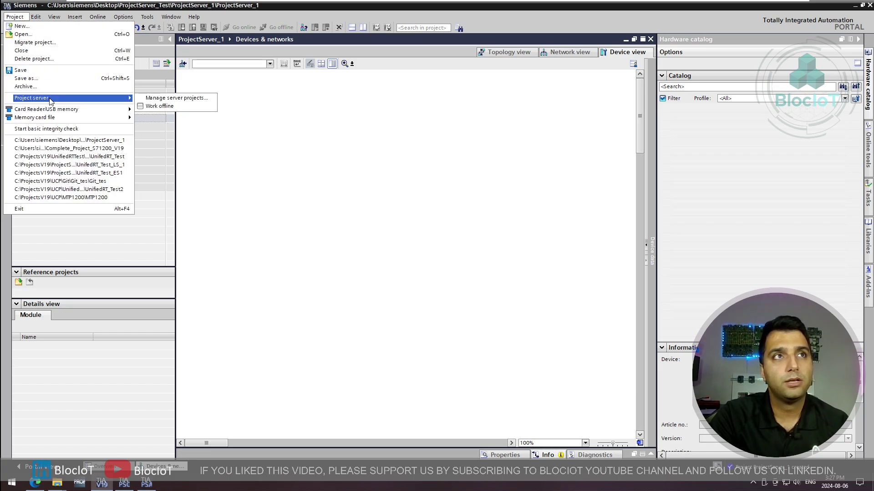
left_click(161, 101)
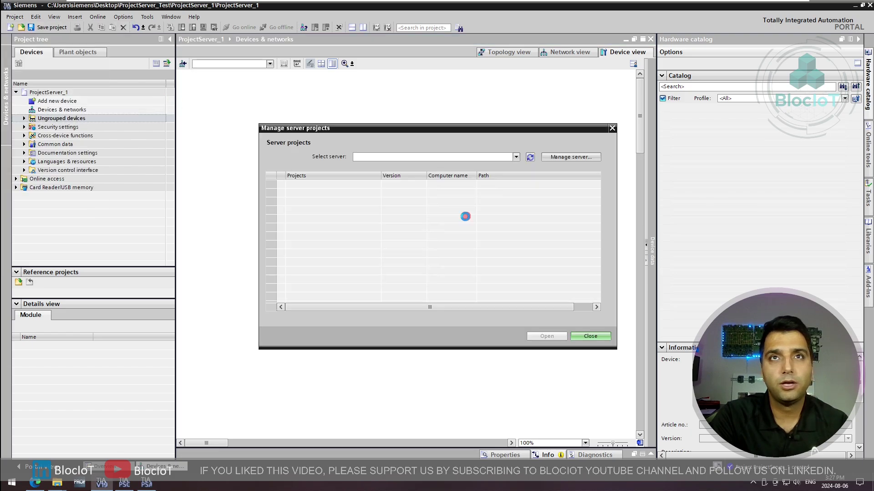
left_click(516, 157)
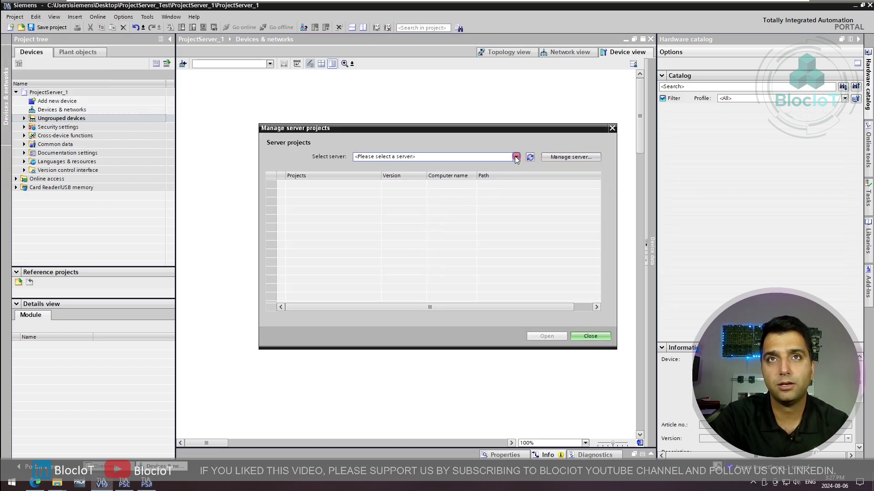
left_click(516, 157)
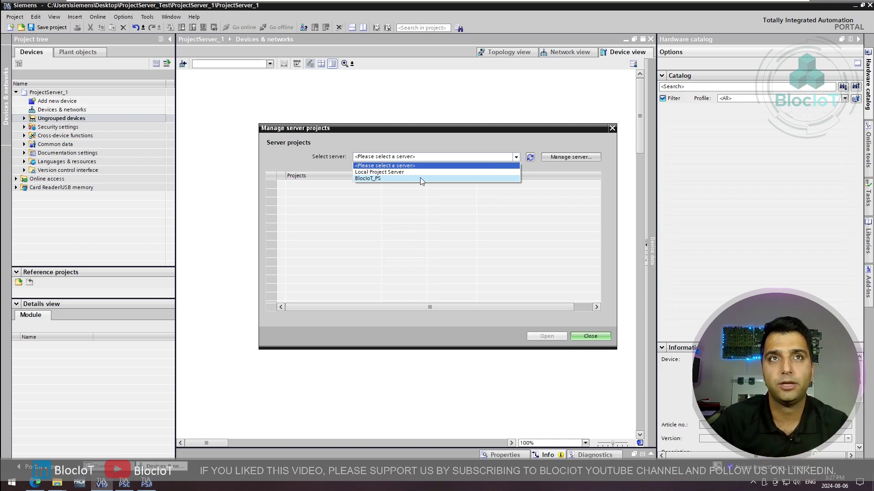
left_click(372, 179)
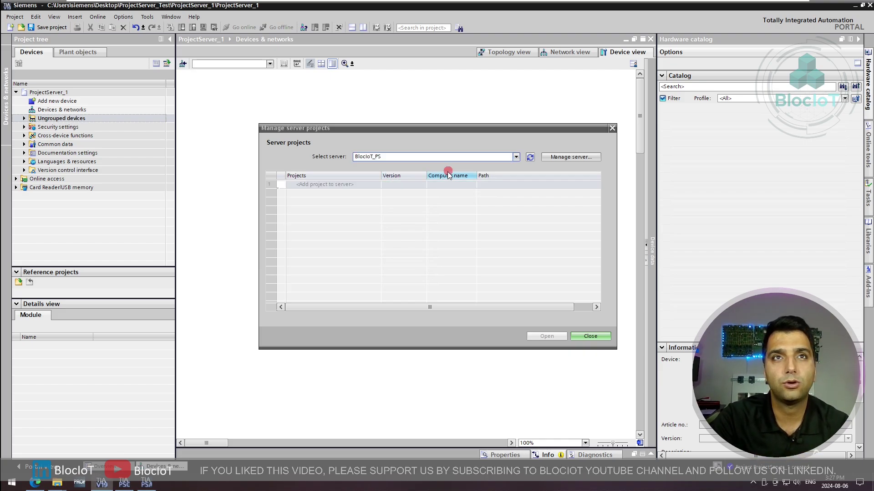
left_click_drag(447, 129, 436, 140)
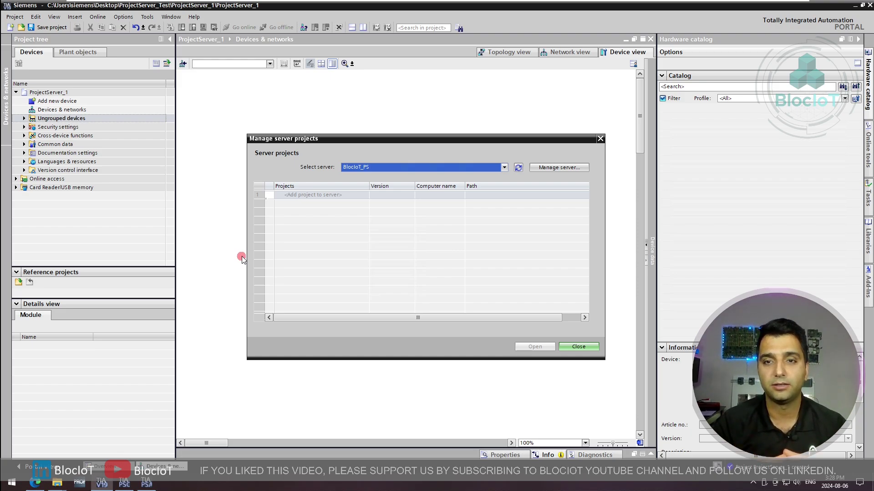
Add ProjectServer_1 to the BlocIoT_PS server without creating a local session, saving the changes to the current project
double_click(305, 198)
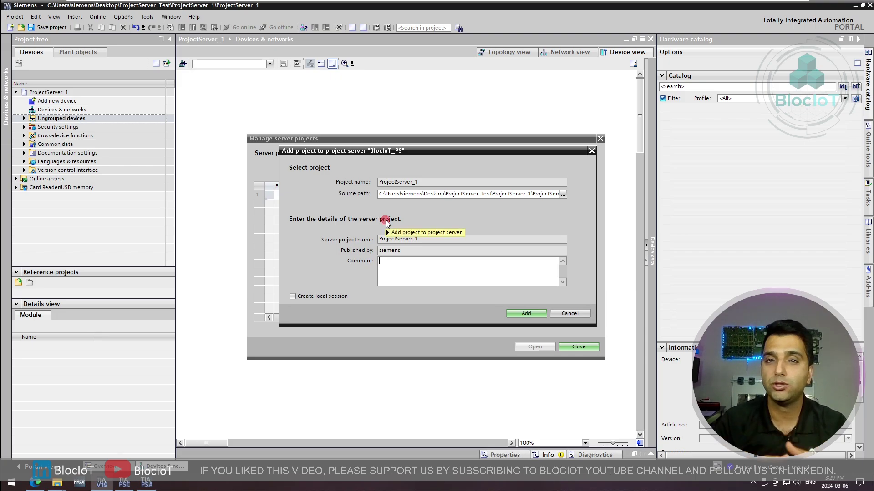
mouse_move(386, 223)
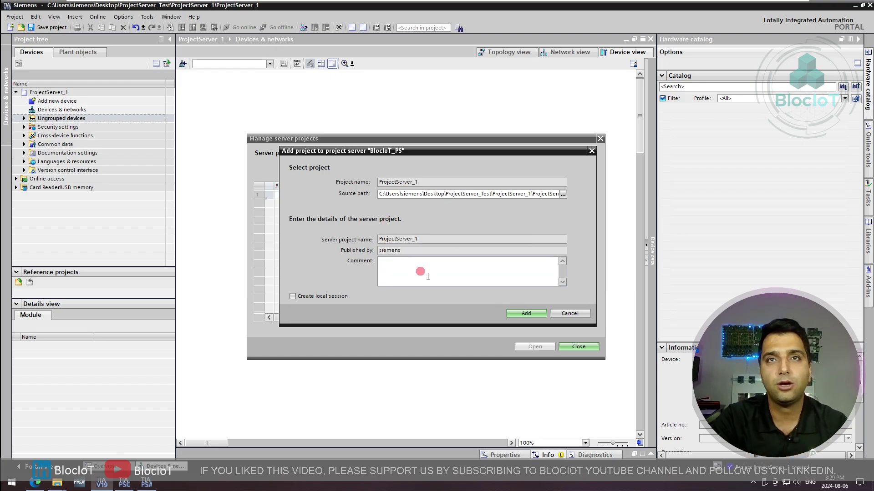
left_click(293, 296)
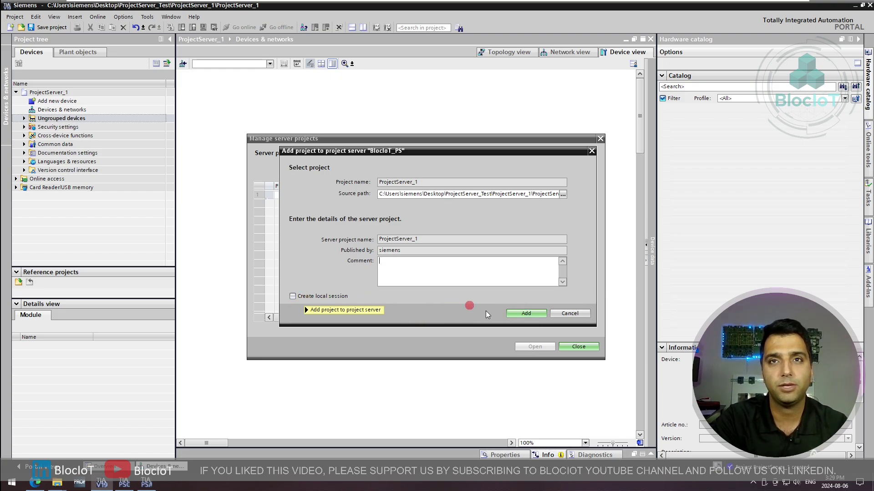
left_click(534, 316)
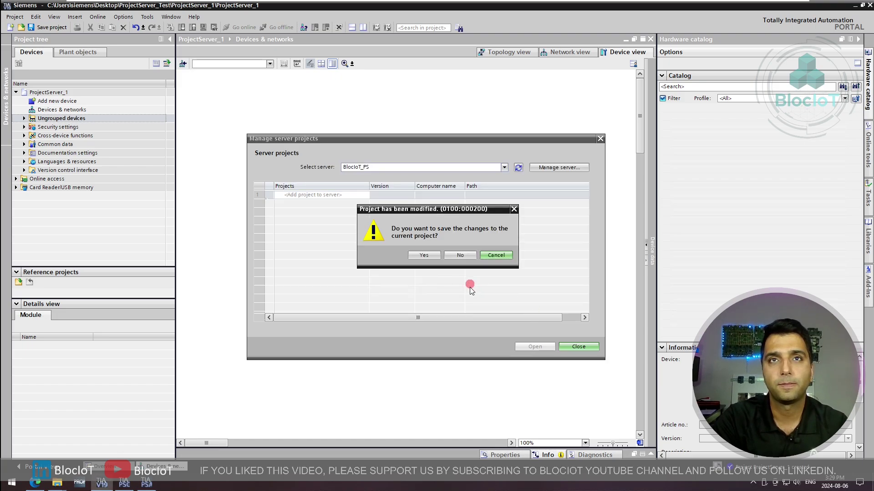
left_click(424, 256)
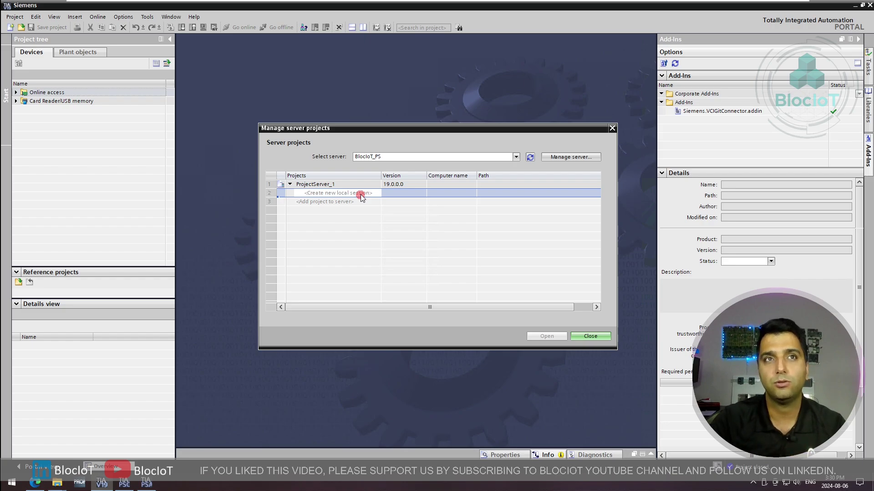
Create a multiuser engineering local session of ProjectServer_1 named BlocIoT_PS_Pj1 in C:\ProjectsV19\ProjectServeLocal
left_click(360, 195)
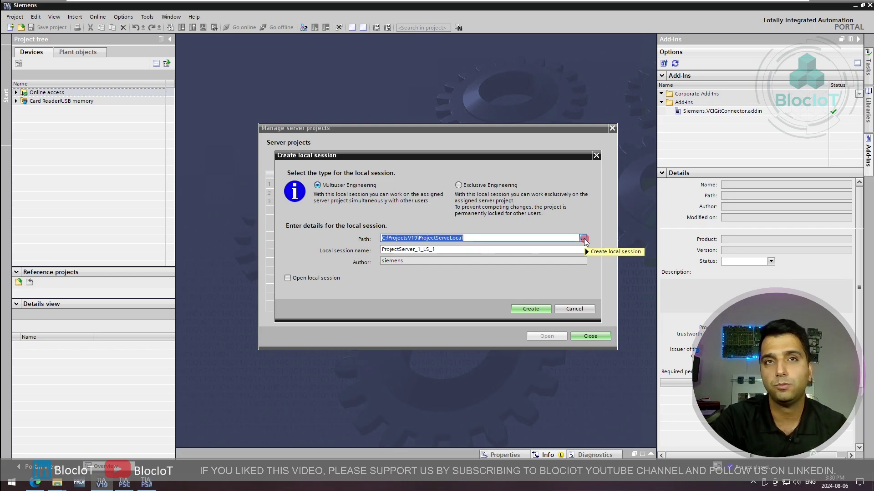
left_click(508, 237)
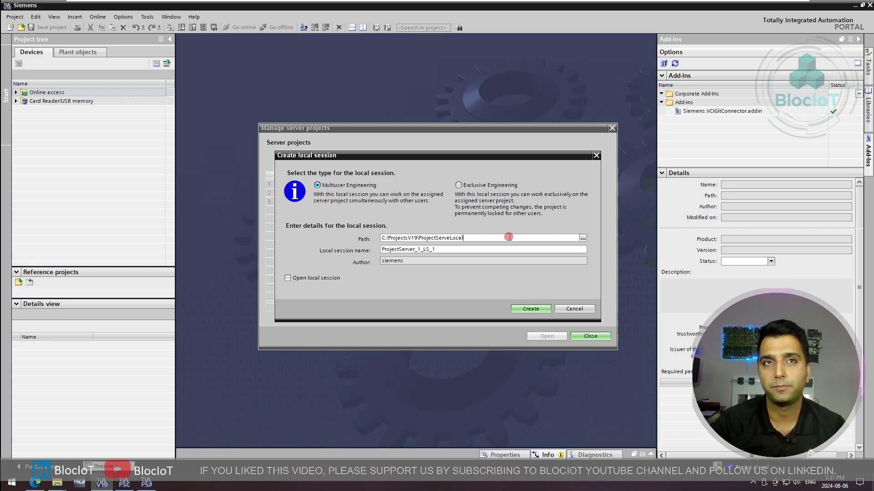
left_click(461, 250)
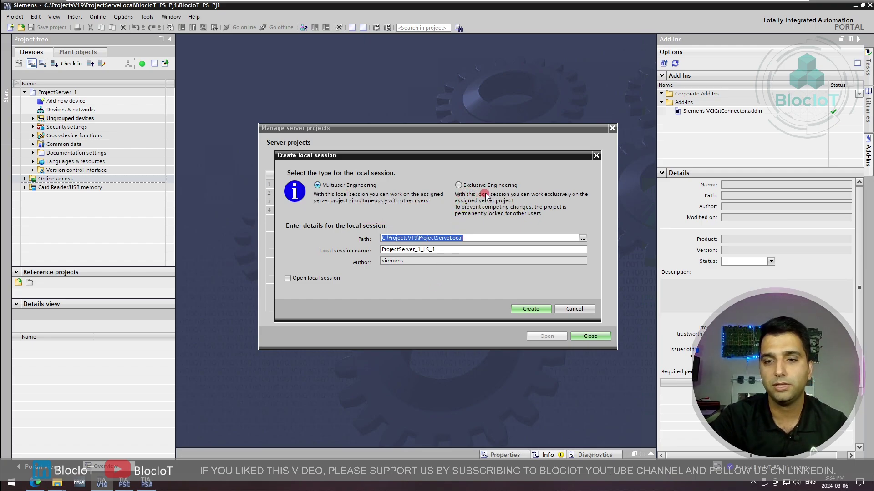
left_click(458, 185)
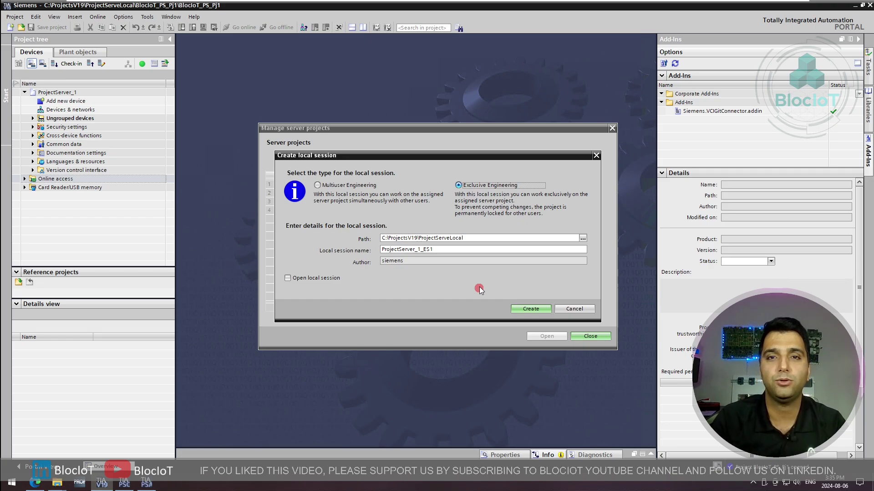
left_click(318, 185)
left_click(462, 187)
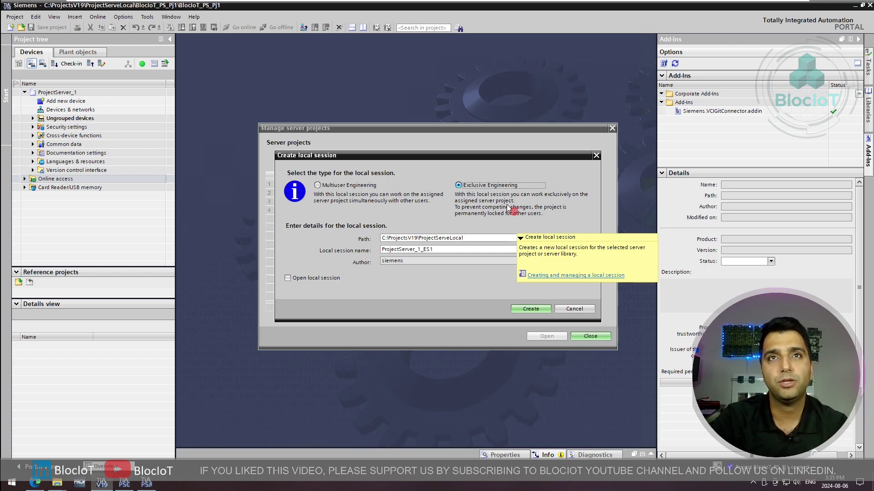
left_click(288, 278)
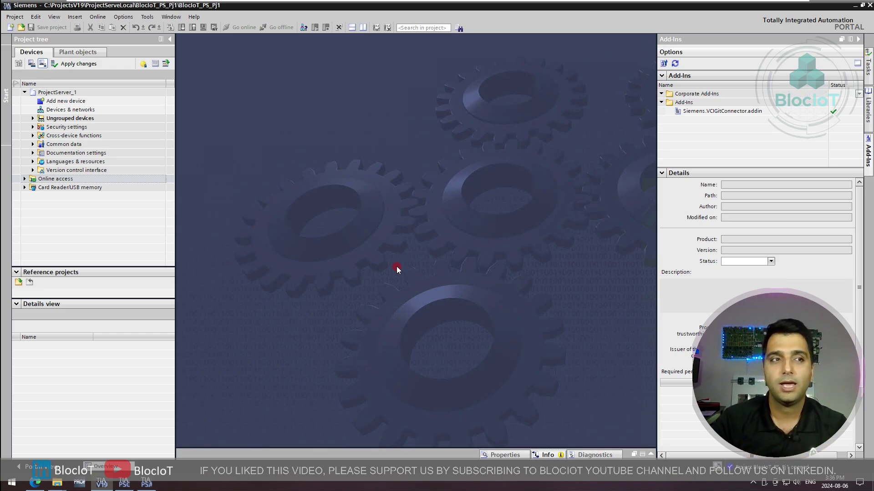
left_click(12, 483)
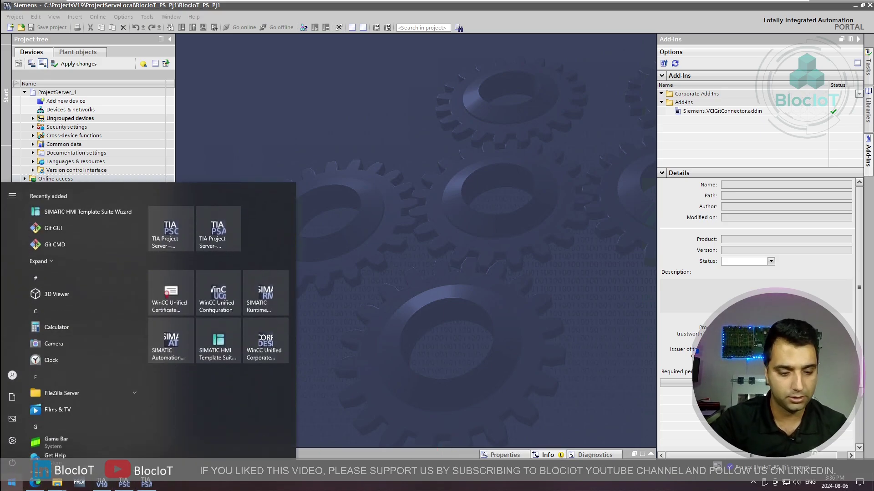
type("proj")
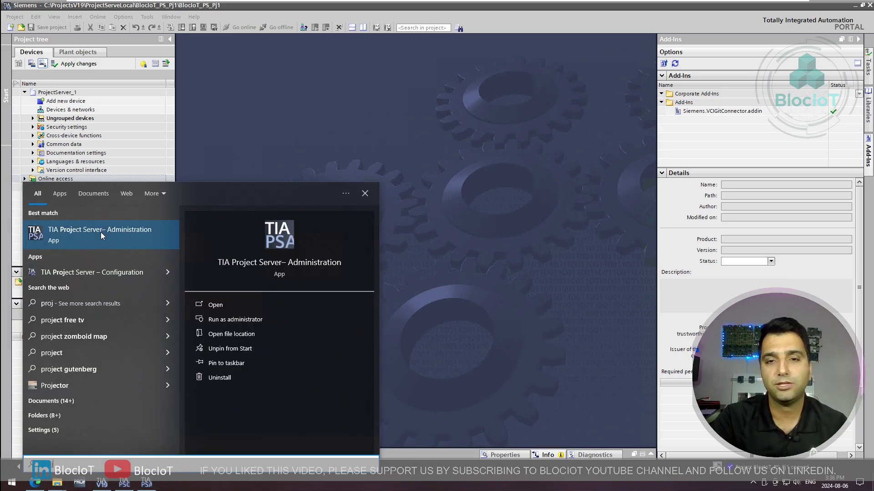
left_click(101, 234)
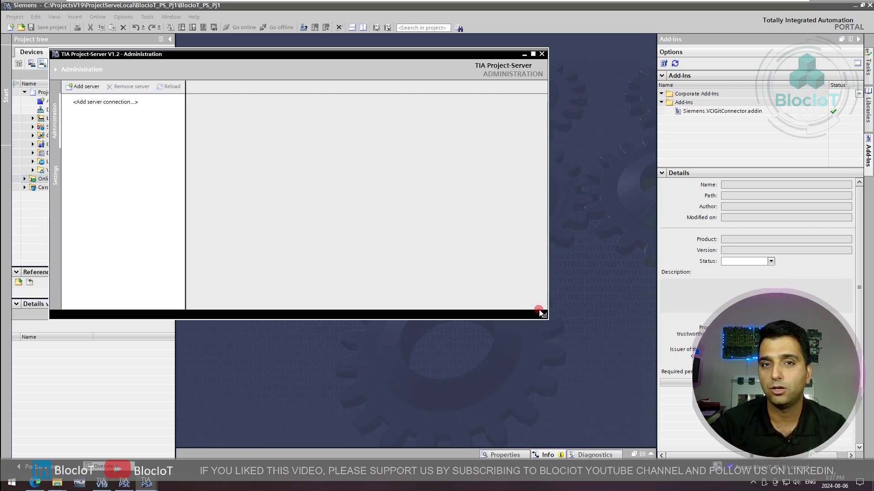
left_click_drag(399, 57, 485, 98)
left_click(196, 143)
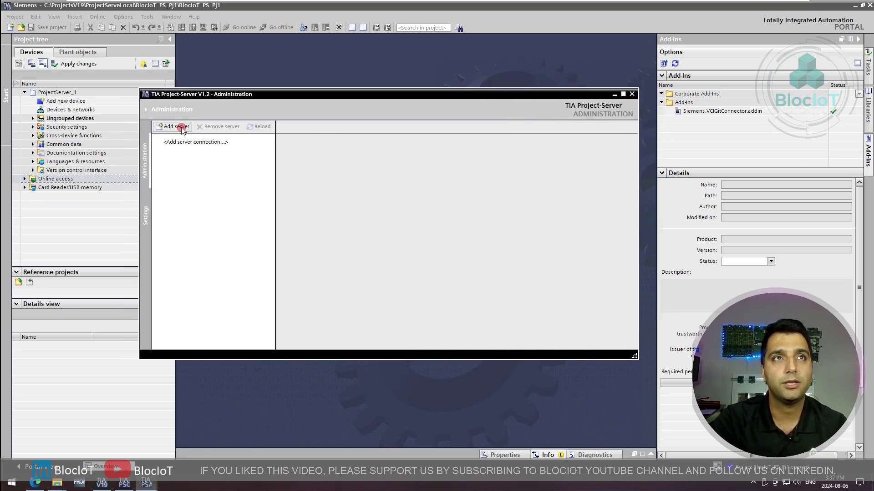
left_click(175, 127)
type("https://desktop-o1012va:8735/")
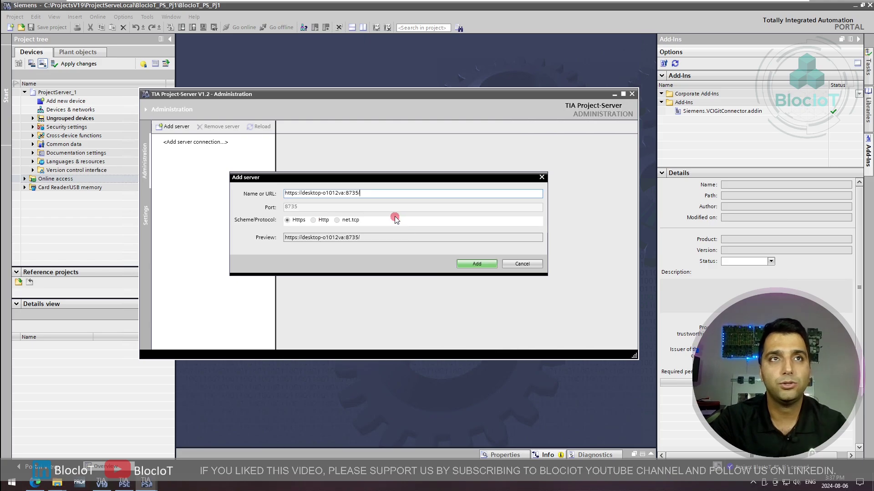
left_click(476, 263)
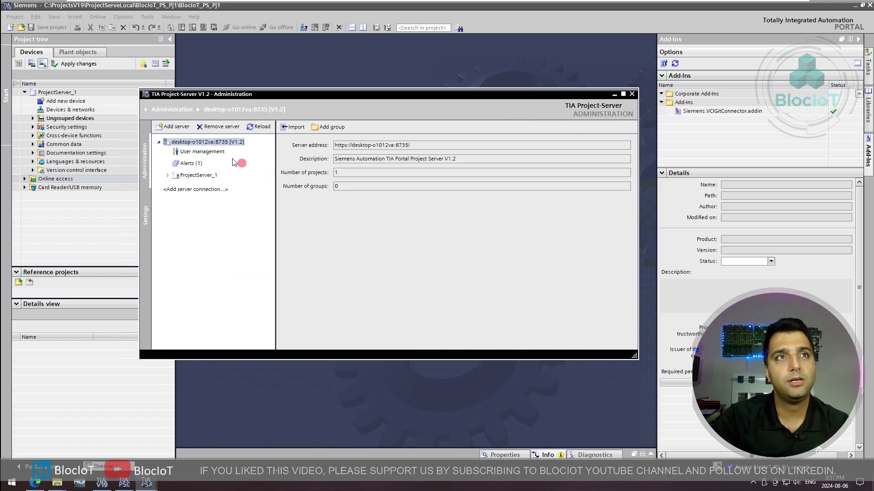
Review ProjectServer_1's details, user management, local sessions and history on the server, and leave the administration window
left_click(195, 176)
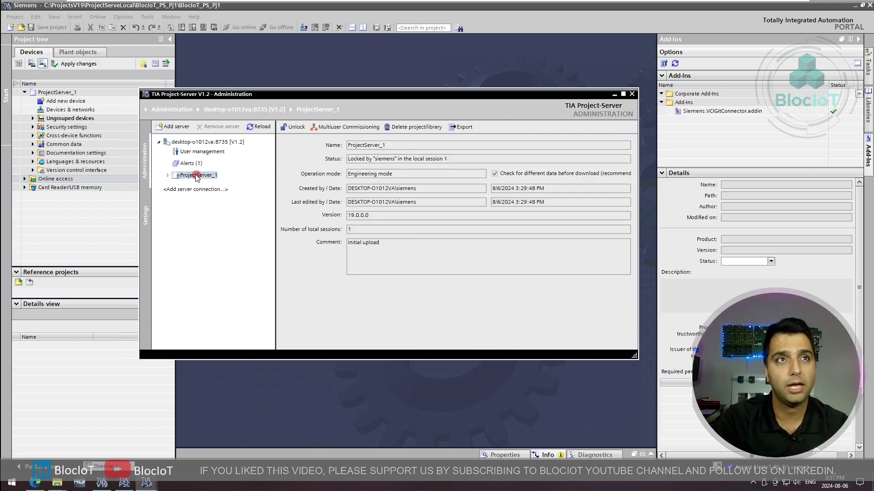
left_click(168, 175)
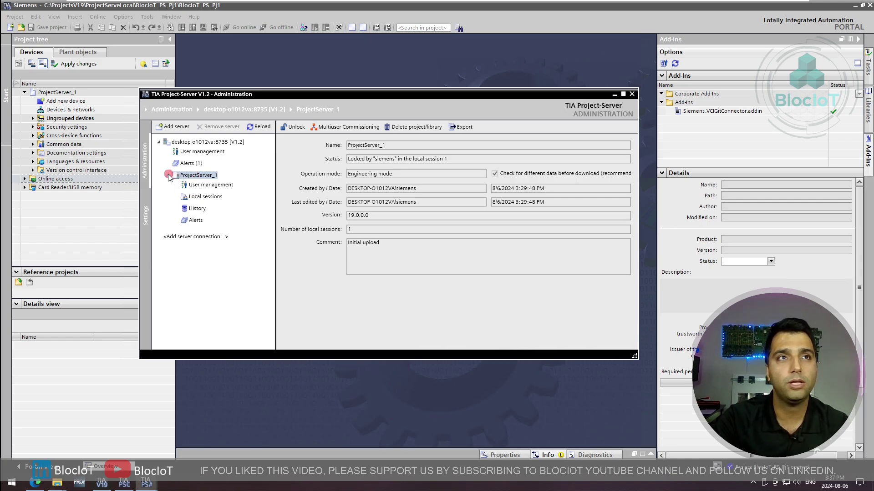
left_click(167, 175)
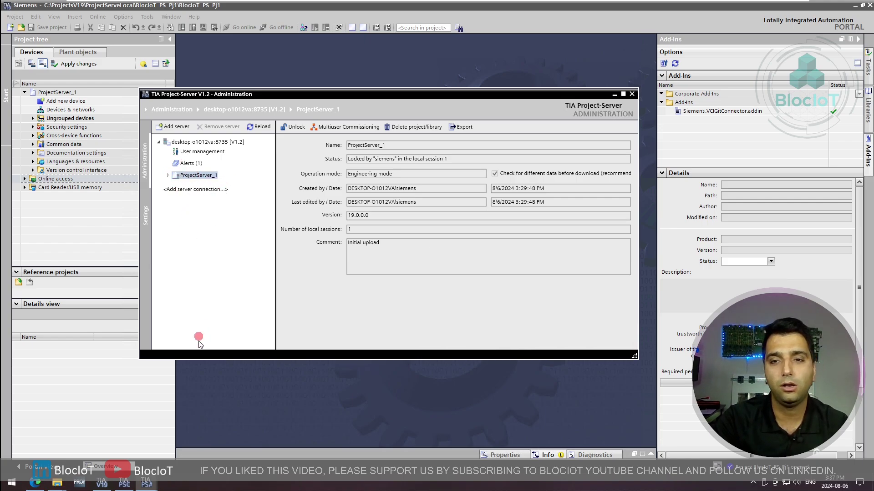
left_click(167, 175)
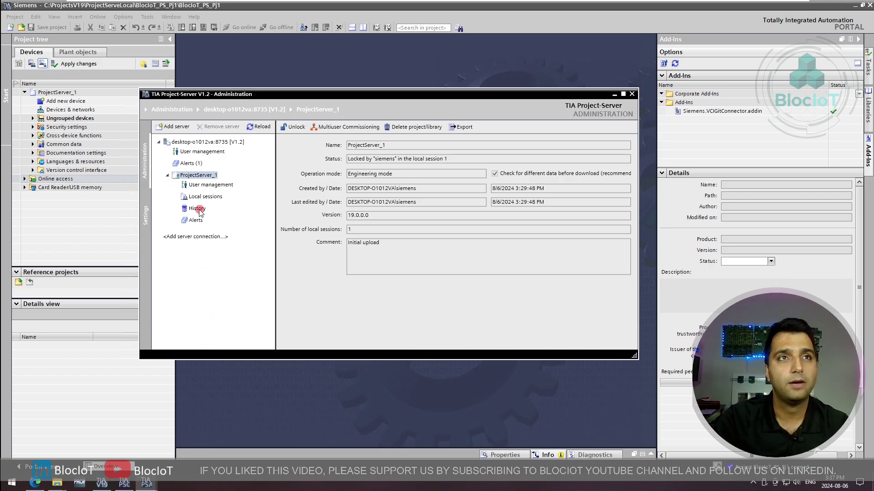
left_click(201, 186)
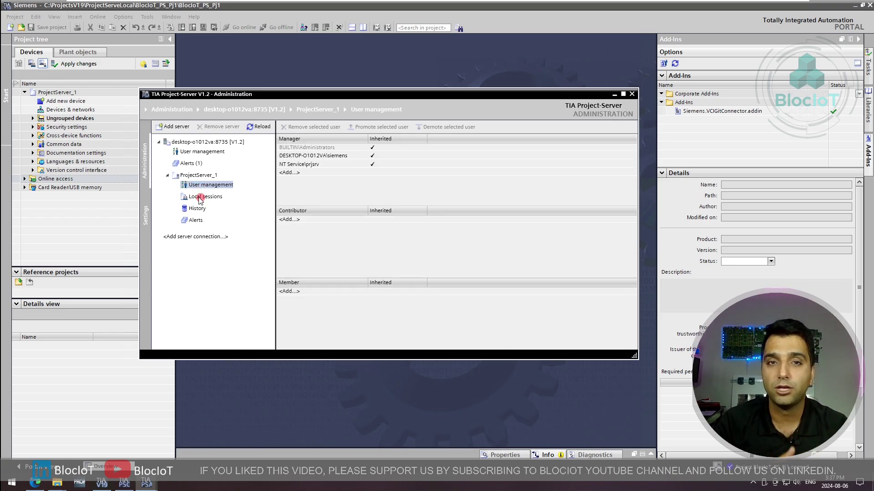
left_click(200, 198)
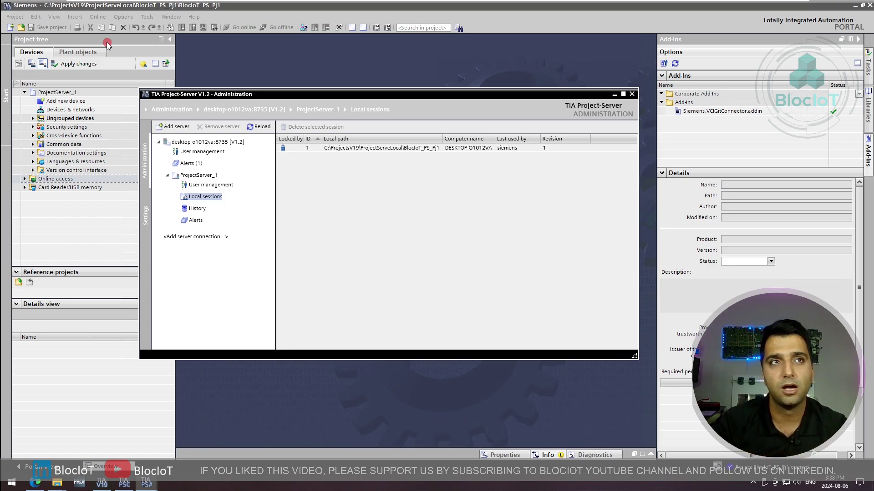
left_click(198, 208)
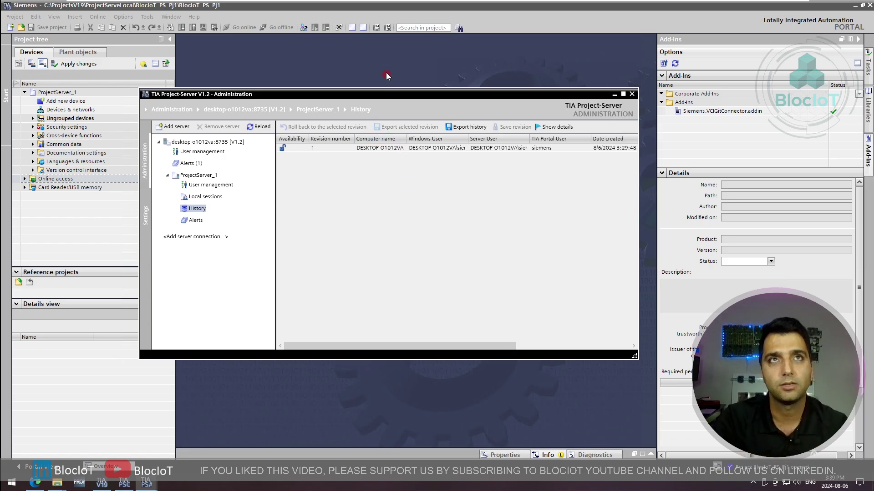
left_click(632, 93)
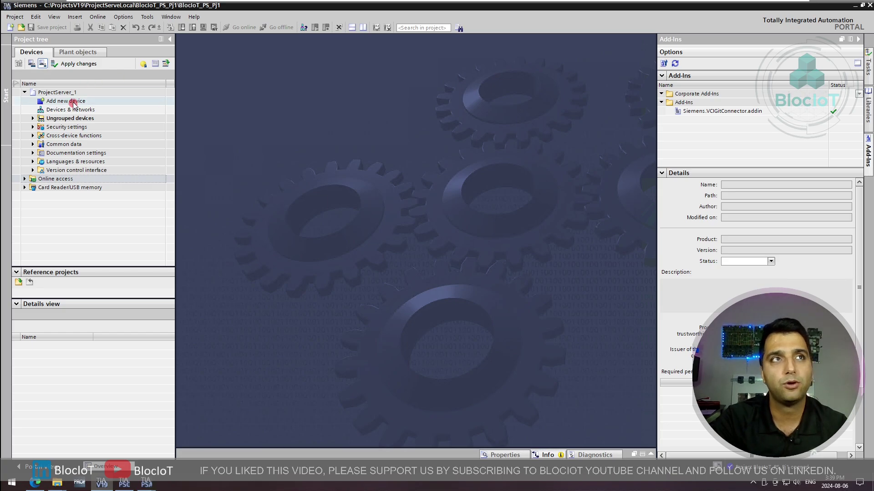
Add a SIMATIC S7-1200 controller, CPU 1217C DC/DC/DC, to ProjectServer_1
double_click(72, 102)
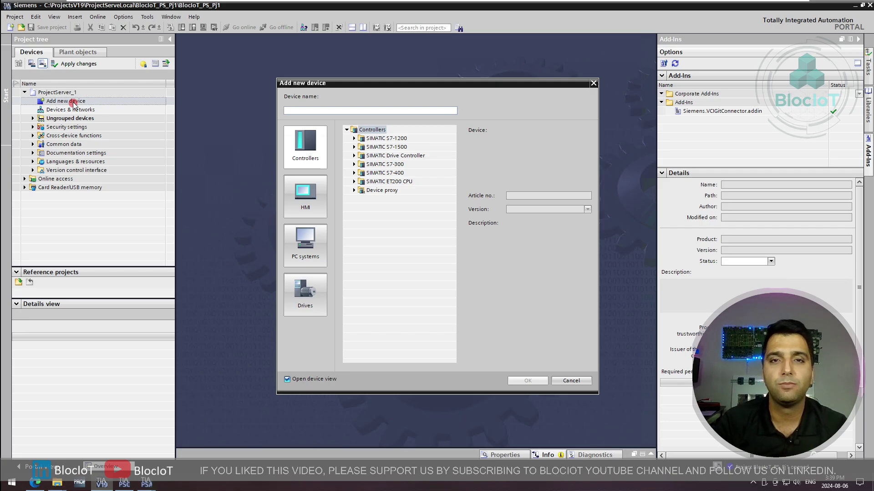
left_click(354, 138)
left_click(361, 147)
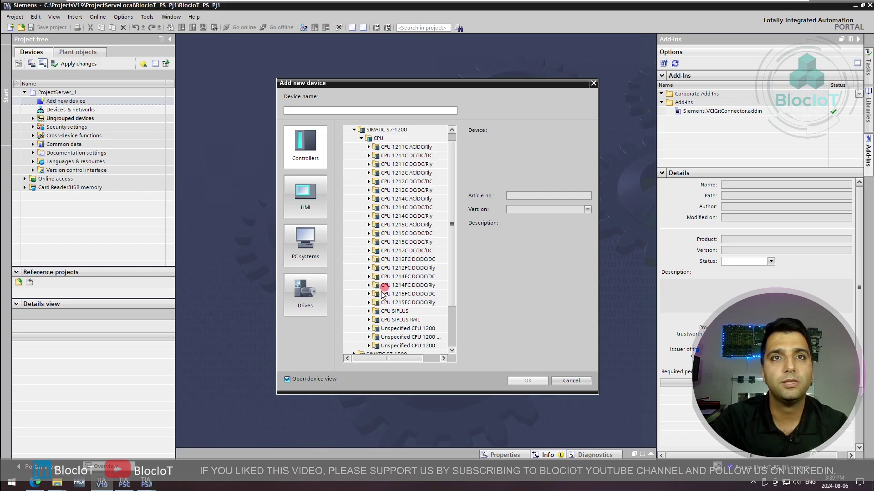
left_click(369, 250)
left_click(415, 259)
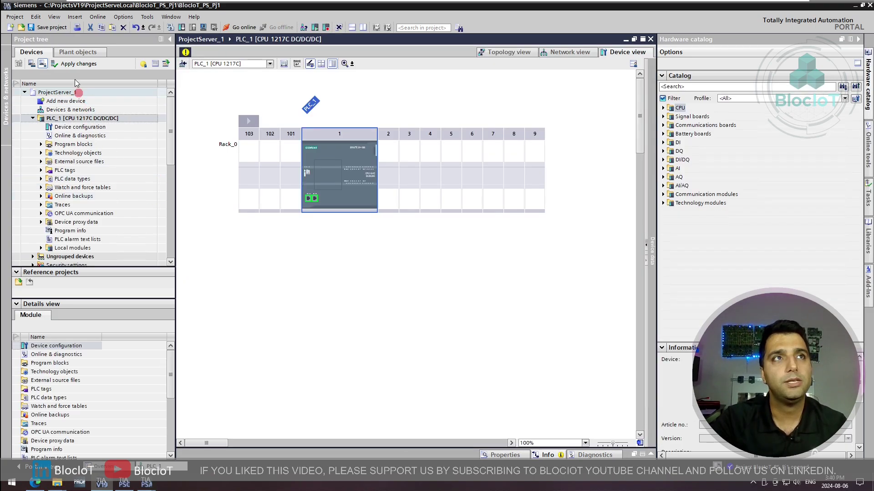
Apply the changes to the server project with the history comment "Add", closing exclusive multiuser mode
left_click(61, 63)
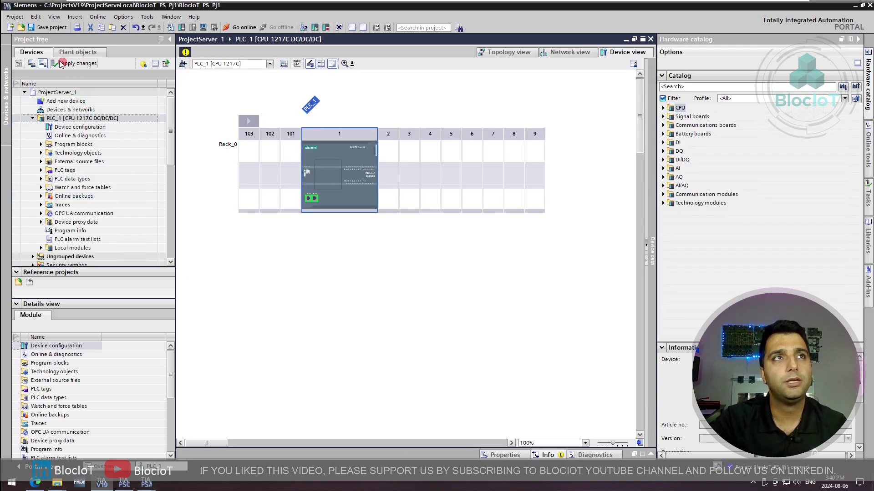
left_click(98, 64)
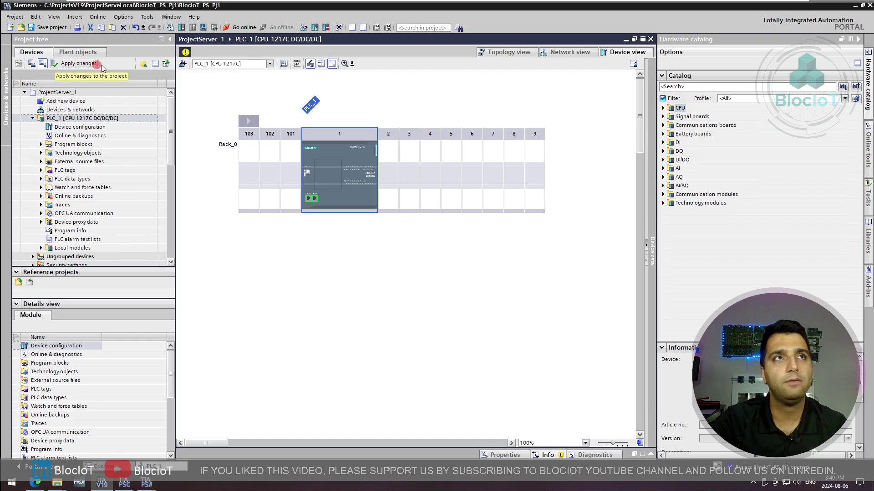
left_click(84, 64)
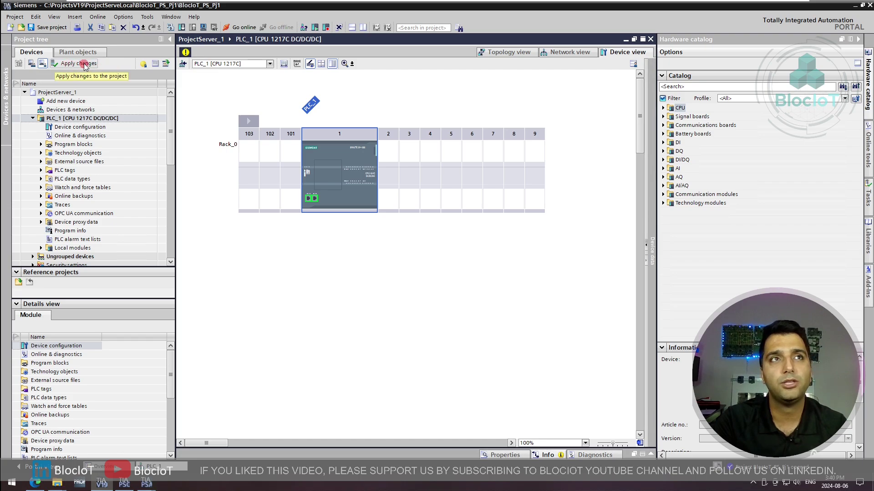
left_click(457, 211)
left_click(443, 211)
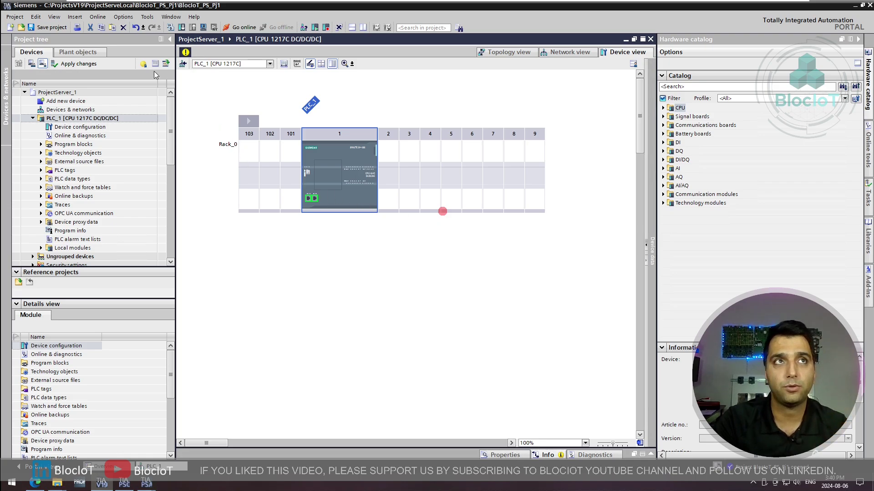
left_click(77, 63)
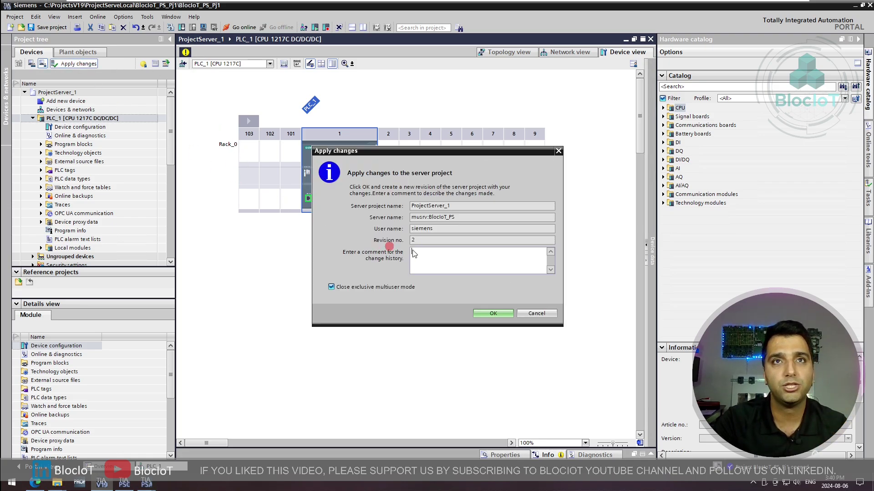
left_click(441, 257)
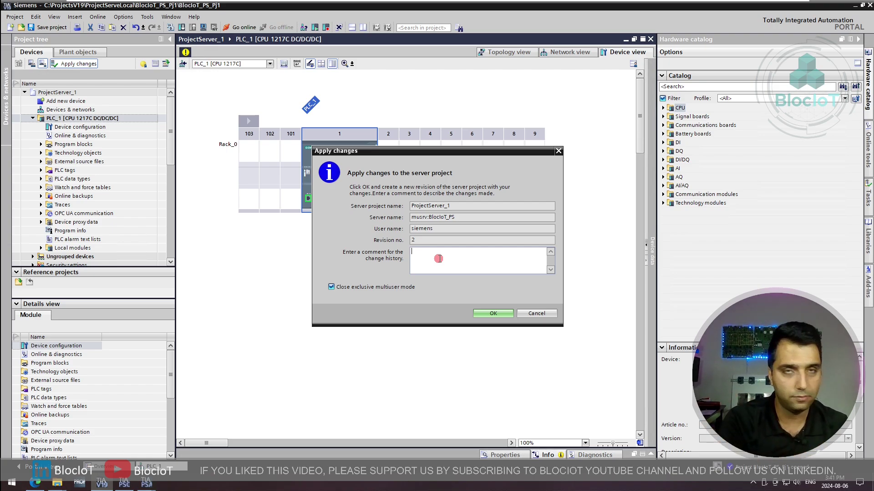
type("Add")
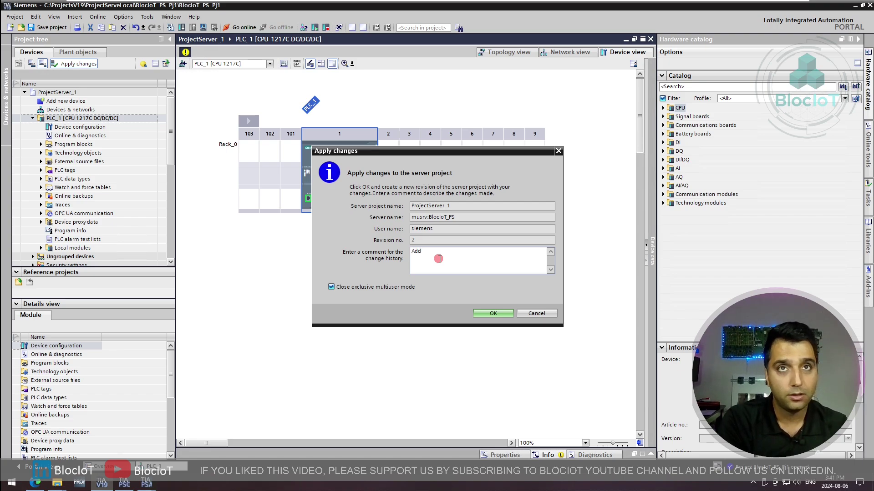
left_click(484, 313)
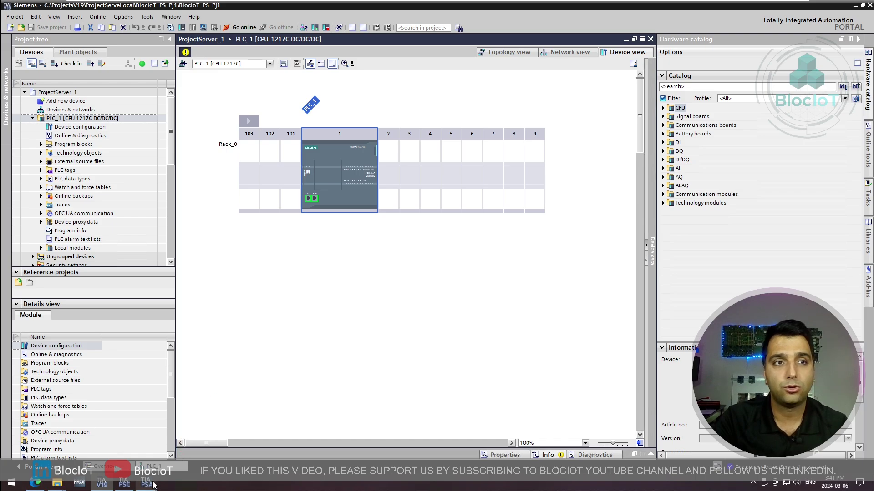
Switch to TIA Project Server – Administration, reload ProjectServer_1's history and inspect its revision entries
mouse_move(153, 485)
mouse_move(223, 442)
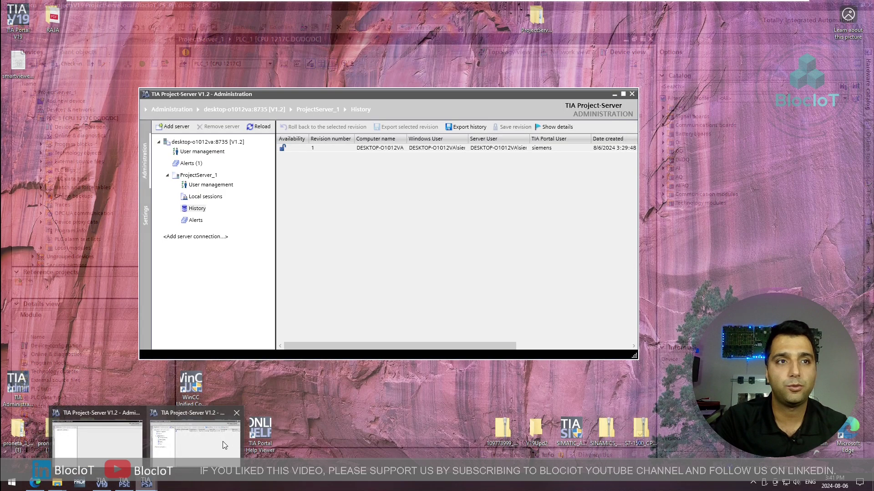
left_click(192, 443)
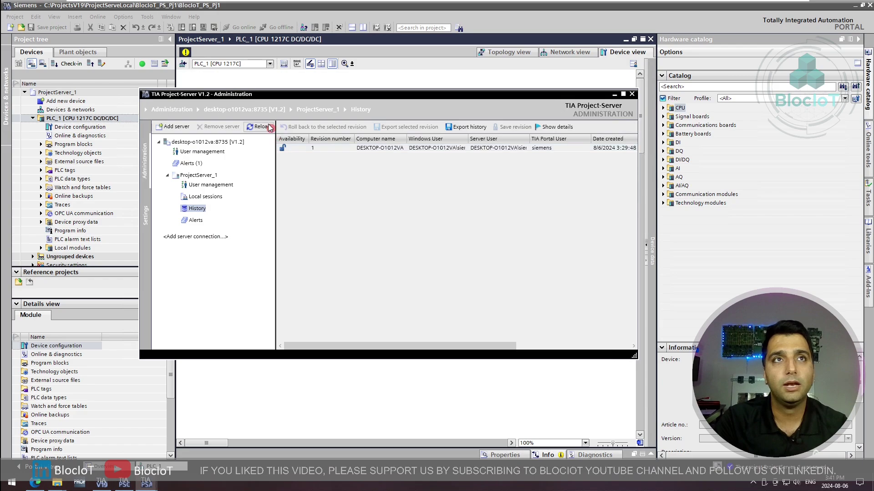
left_click(268, 127)
left_click(300, 164)
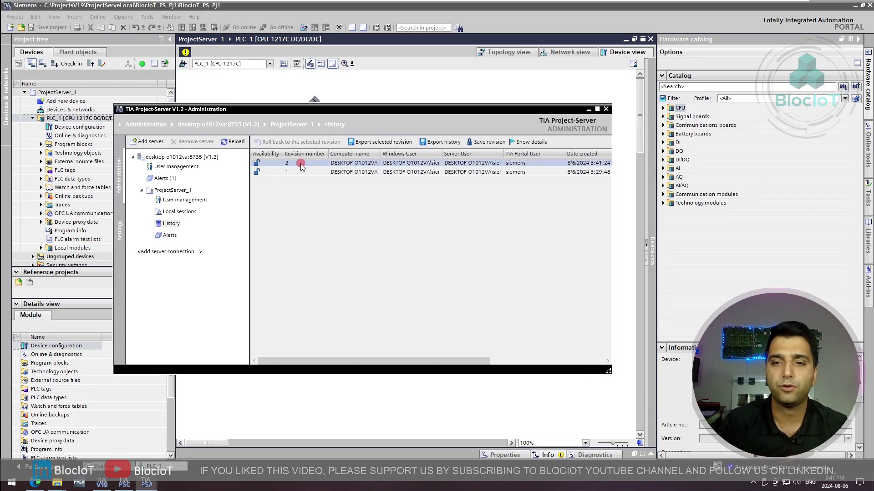
key("Down")
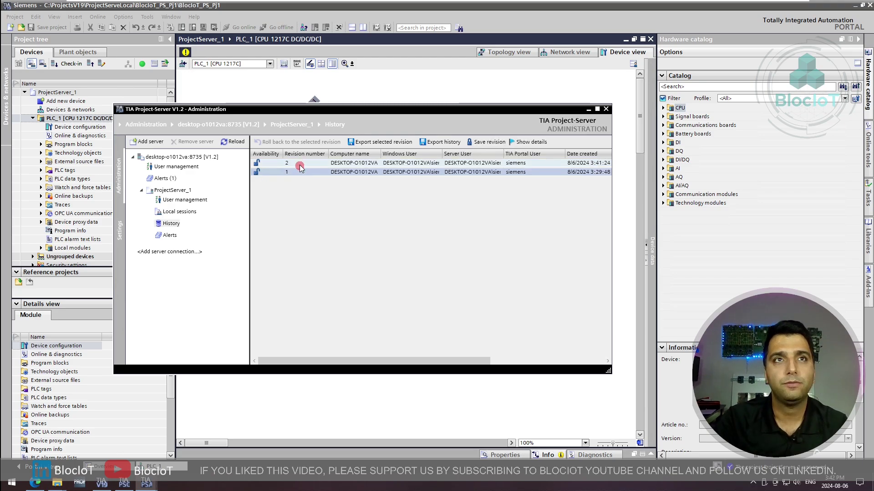
Show the details of revision 2 in ProjectServer_1's history and read its change comment and notes
left_click(300, 167)
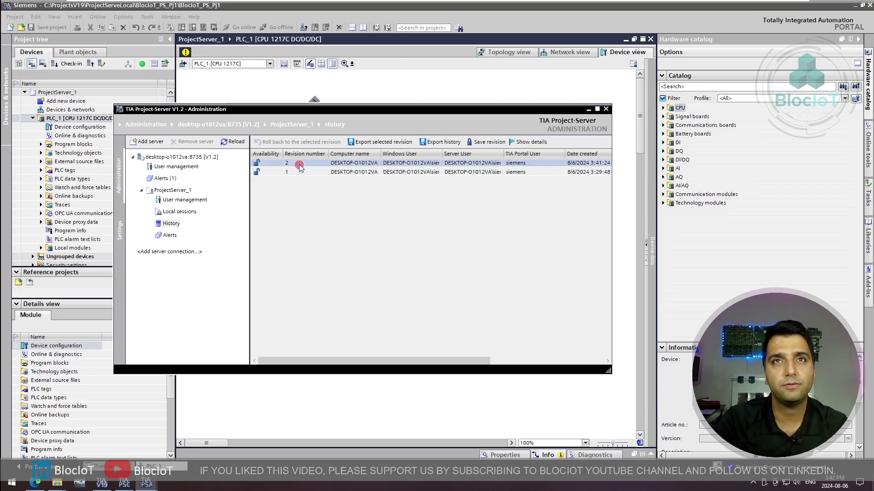
left_click(529, 143)
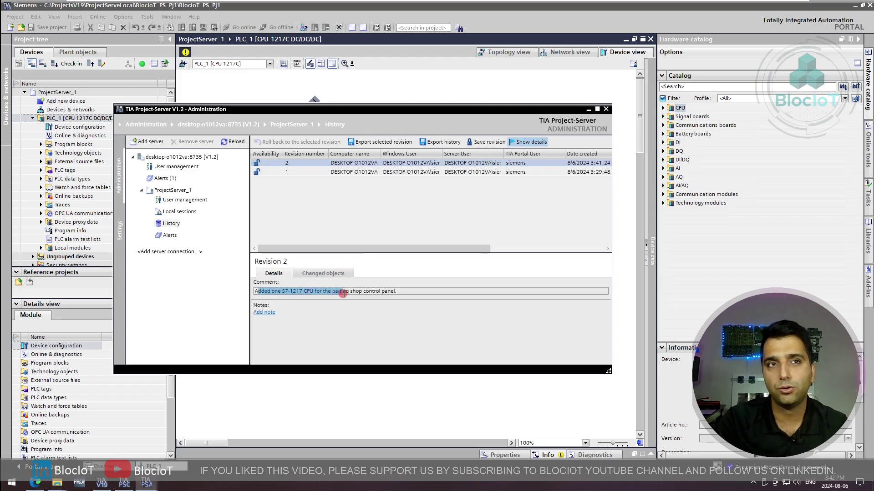
left_click_drag(256, 291, 343, 291)
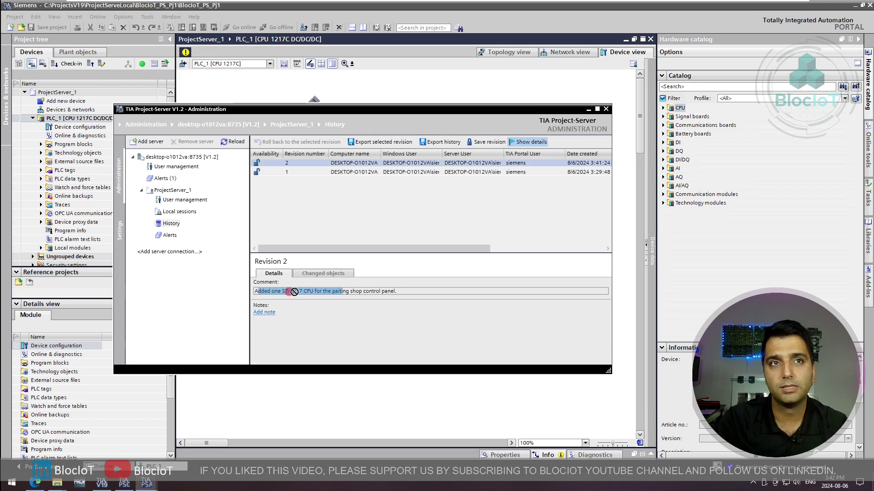
left_click(319, 293)
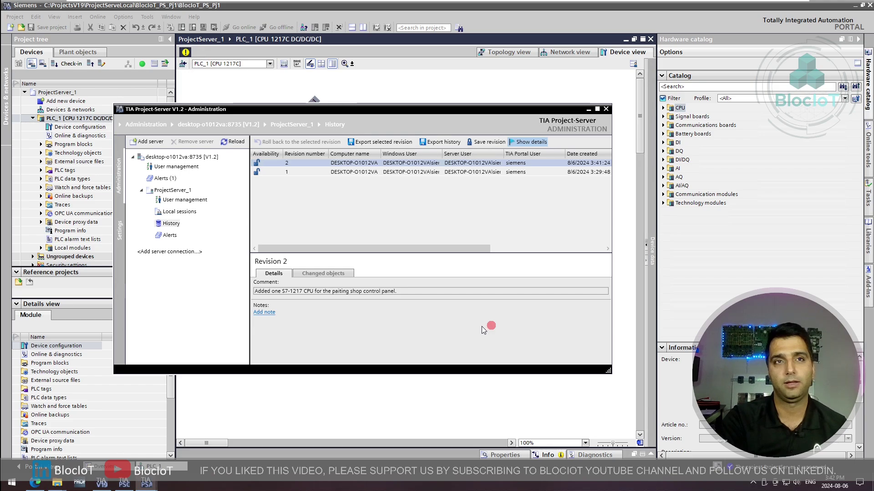
left_click(269, 314)
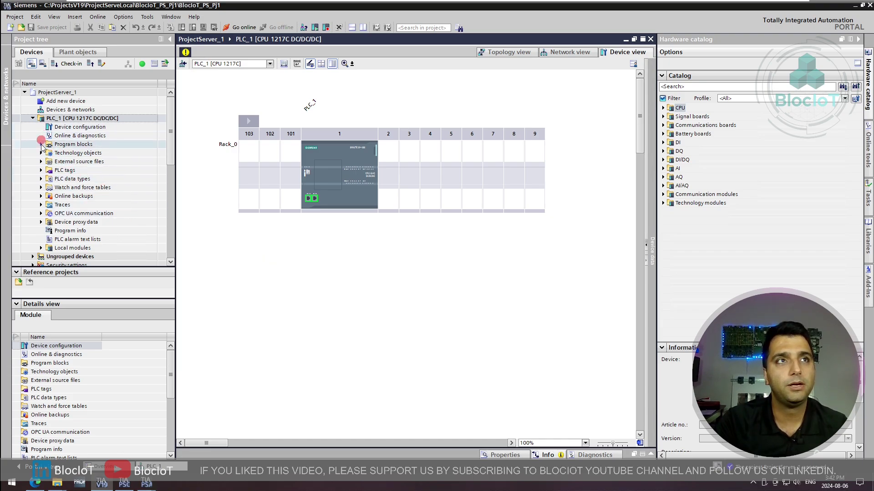
Open PLC_1's Main [OB1] block and insert a normally closed contact, a normally open contact and a coil in Network 1
left_click(41, 144)
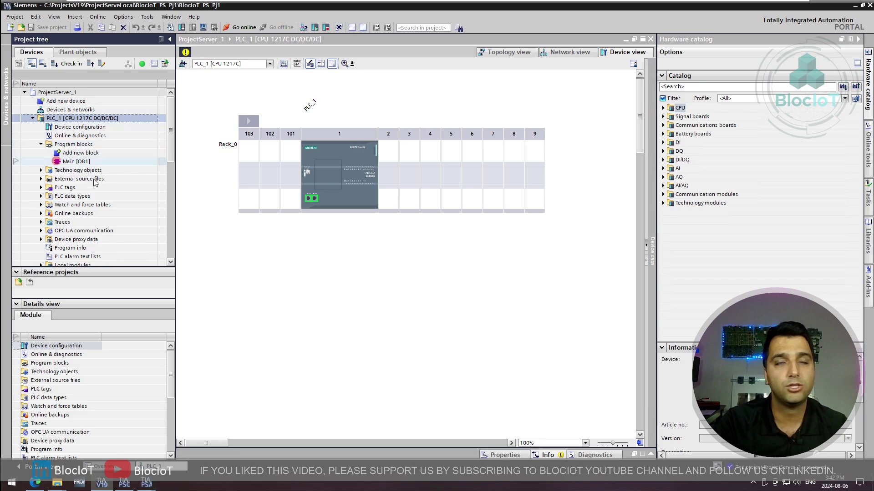
double_click(73, 161)
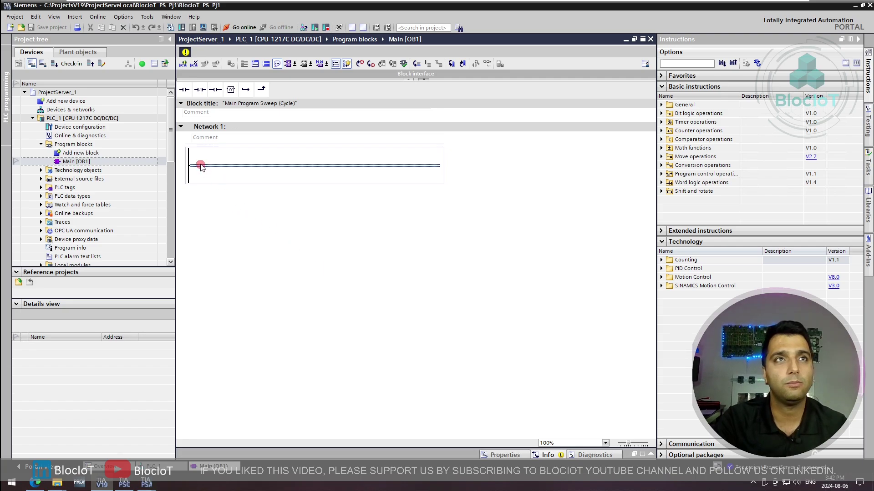
left_click(187, 90)
left_click(200, 90)
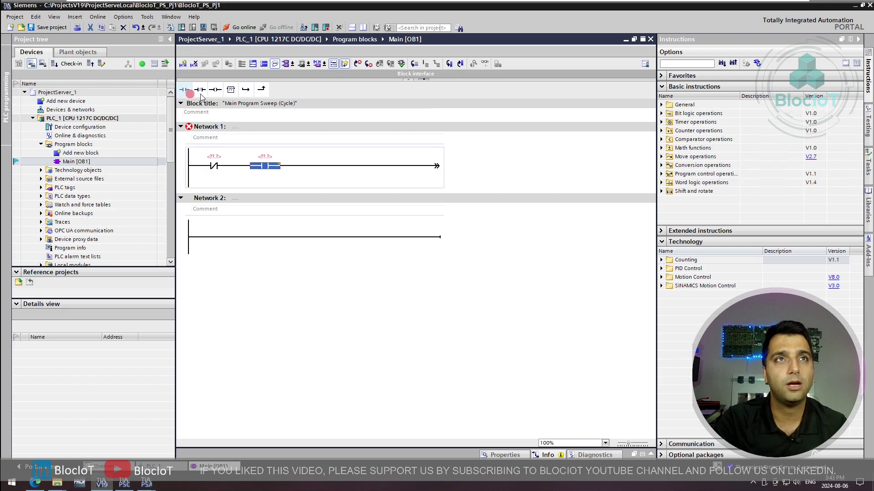
left_click_drag(216, 92, 238, 167)
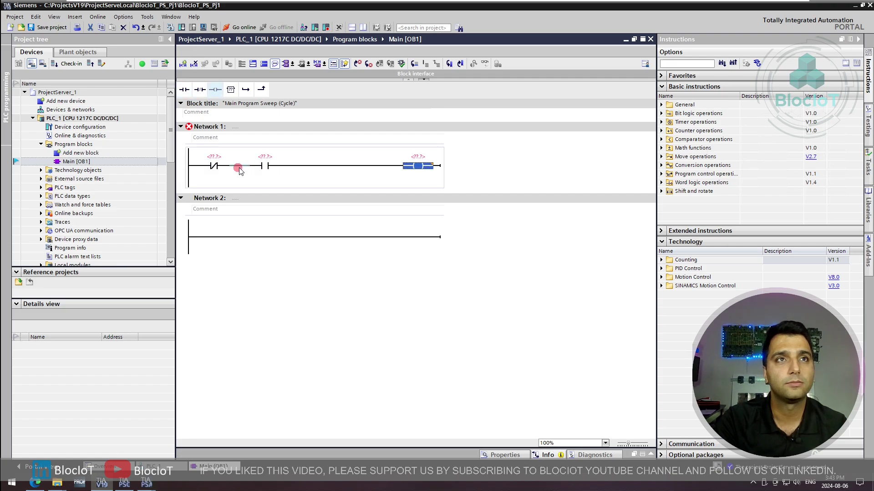
Add a normally open contact parallel to the second contact, and assign %I0.0, %I0.1 and %Q0.1, using %Q0.1 for both the coil and branch
left_click(245, 90)
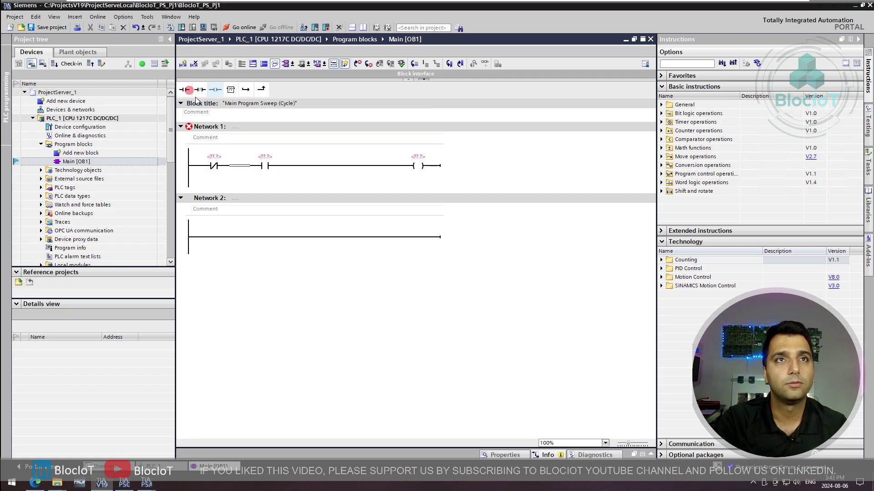
left_click_drag(184, 89, 269, 165)
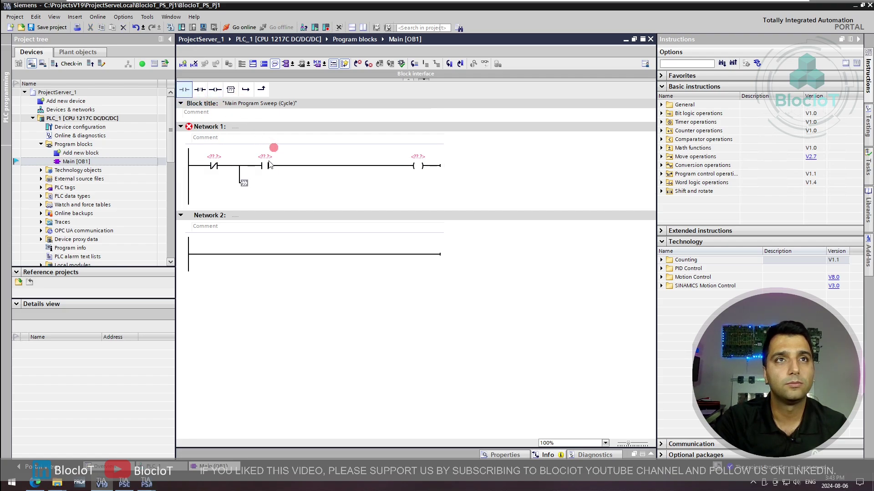
left_click(187, 89)
left_click(262, 89)
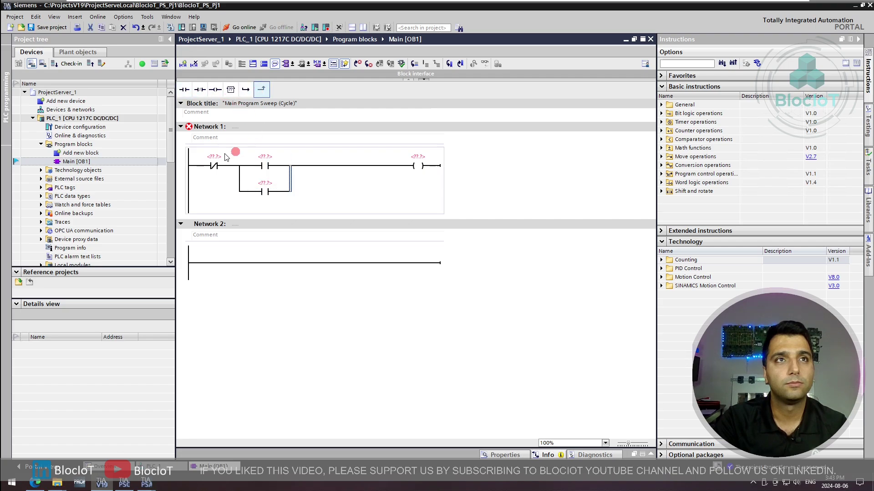
left_click(219, 157)
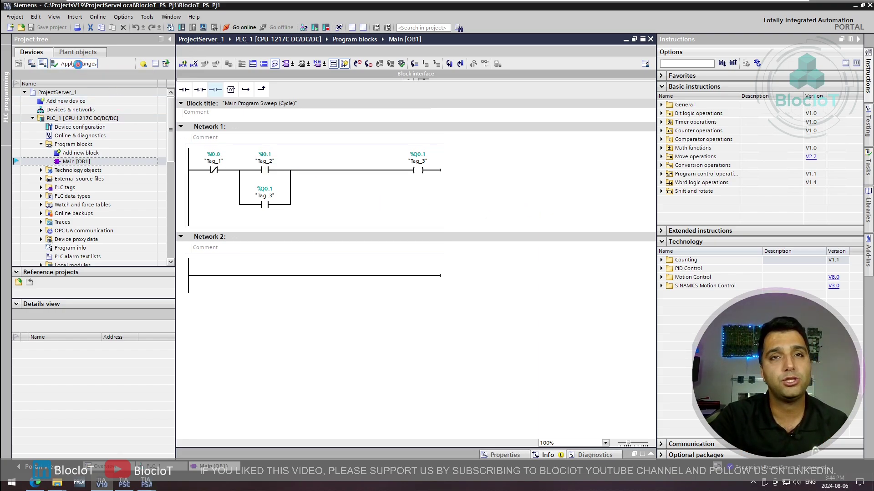
Apply the changes to the server project with the history comment "Added a simple logic for motor start/stop control."
left_click(78, 63)
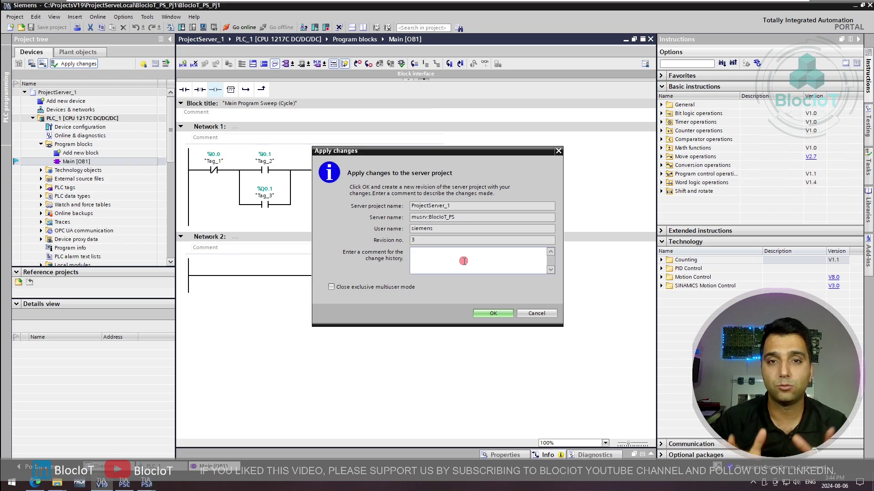
left_click(464, 261)
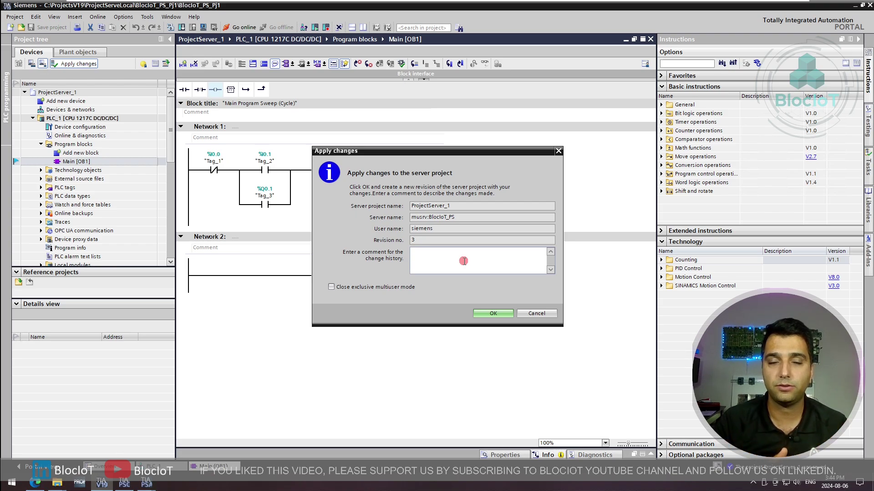
type("Added a simple logic for motor start/stop control.")
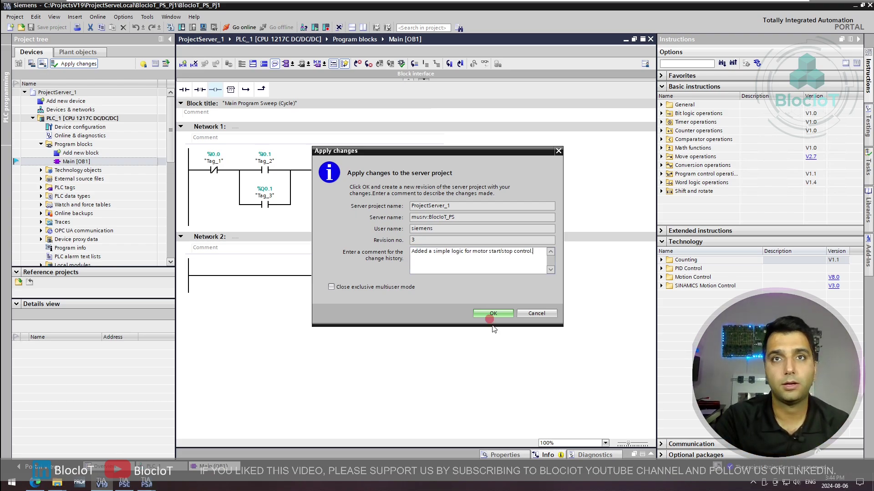
left_click(493, 314)
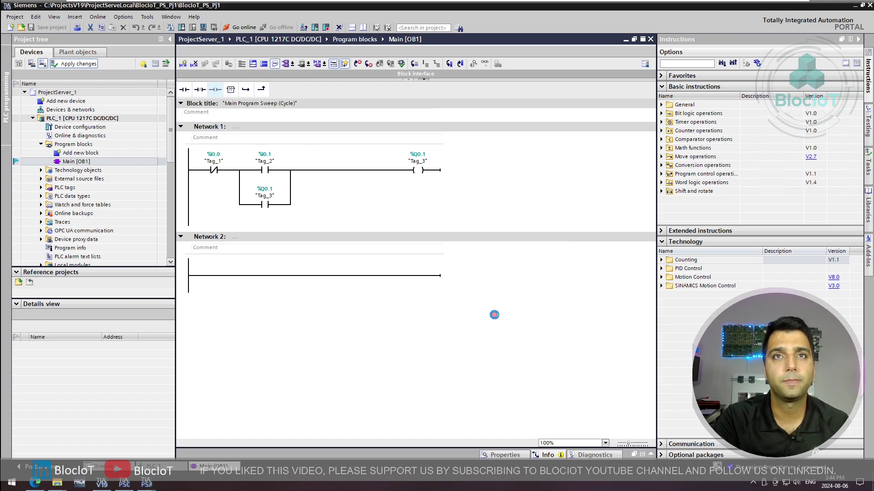
Switch to TIA Project-Server Administration, reload ProjectServer_1's history and read the comment of revision 3
left_click(145, 486)
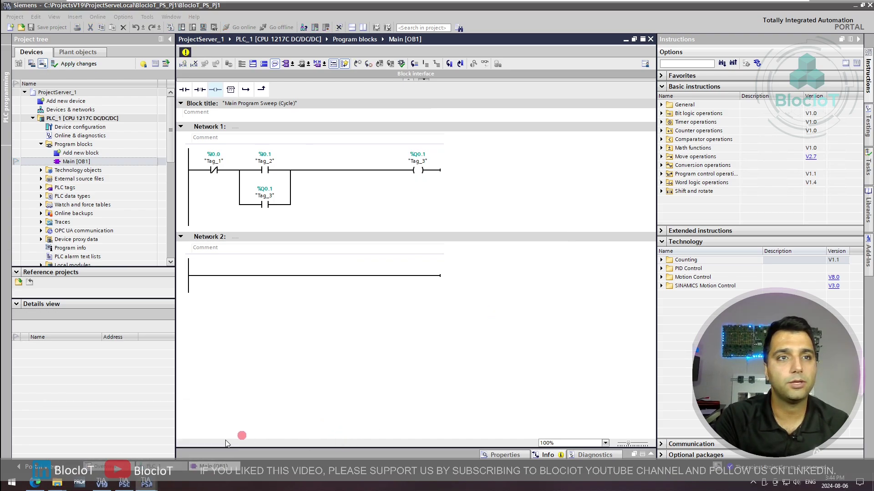
left_click(79, 435)
left_click(236, 143)
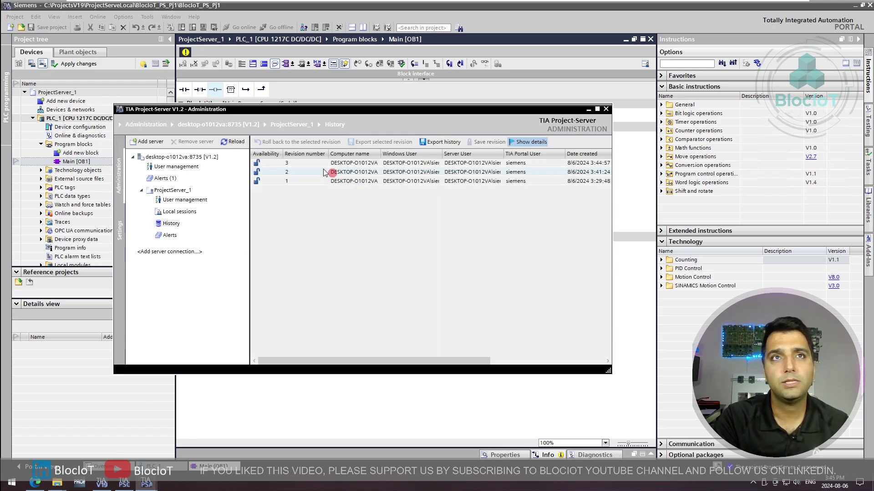
left_click(295, 165)
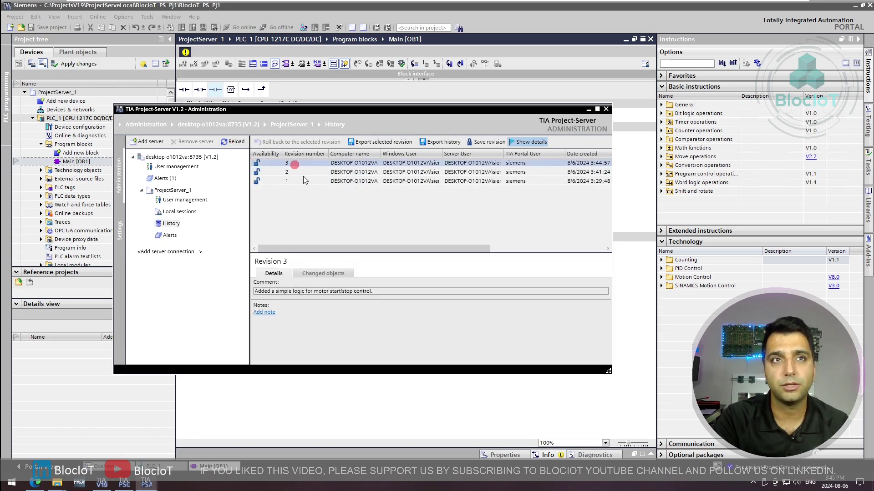
left_click(365, 297)
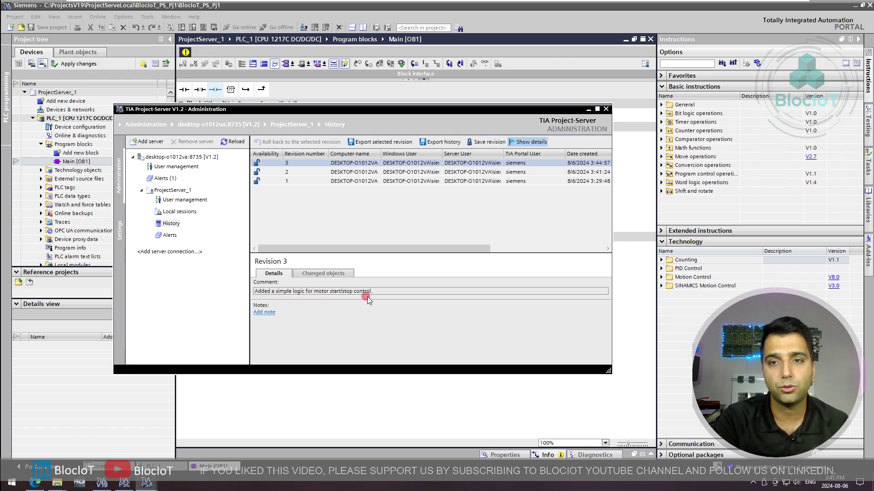
Examine revision 3's changed objects with the Type column widened, compare its comment with revision 2's, and return to TIA Portal
left_click(313, 275)
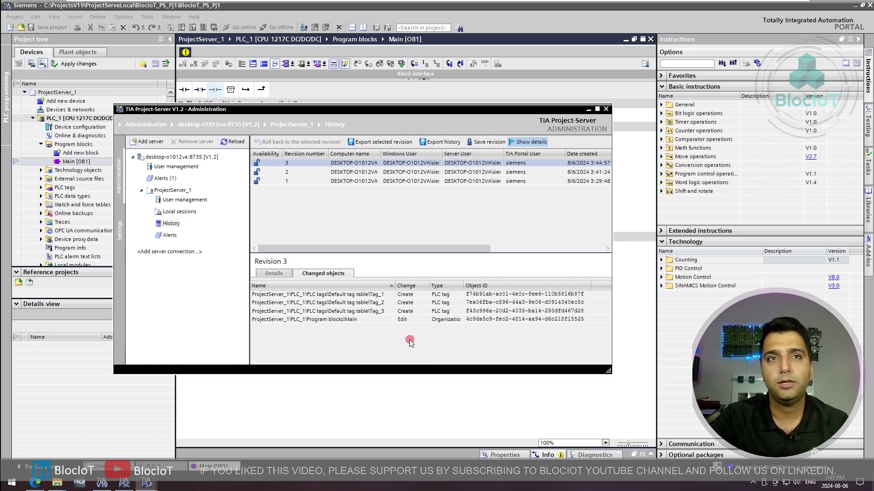
left_click(343, 321)
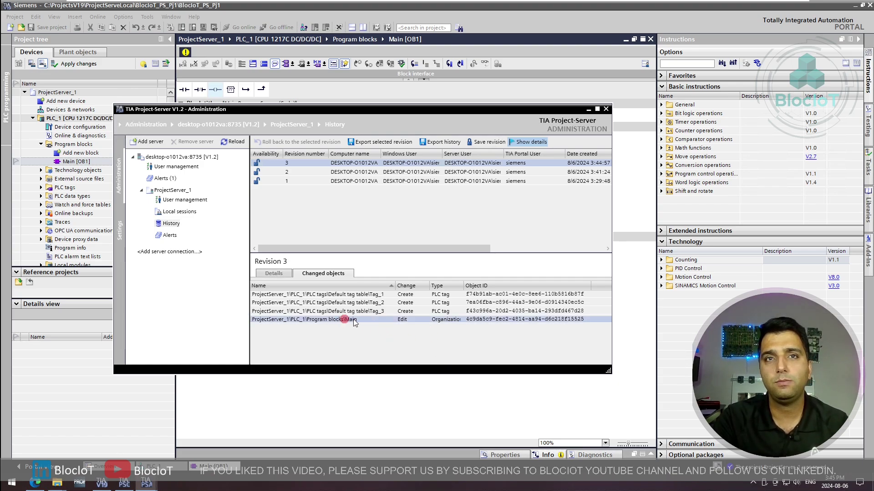
left_click_drag(467, 285, 488, 297)
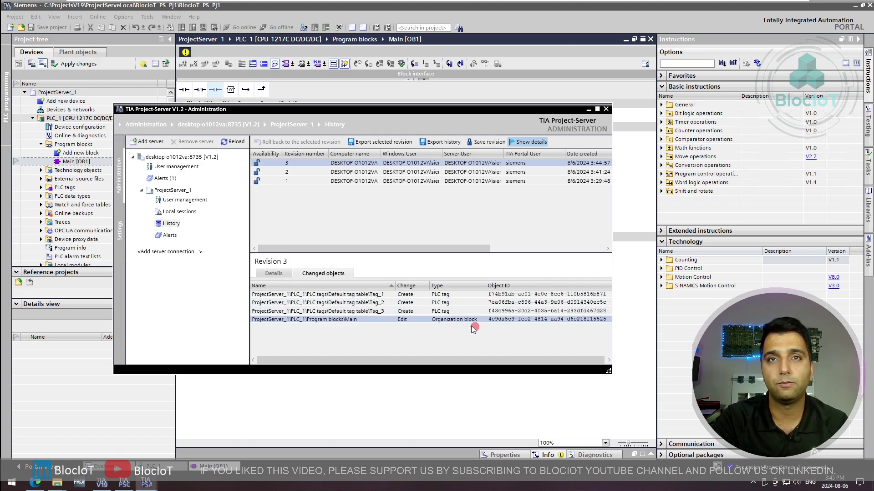
left_click(406, 312)
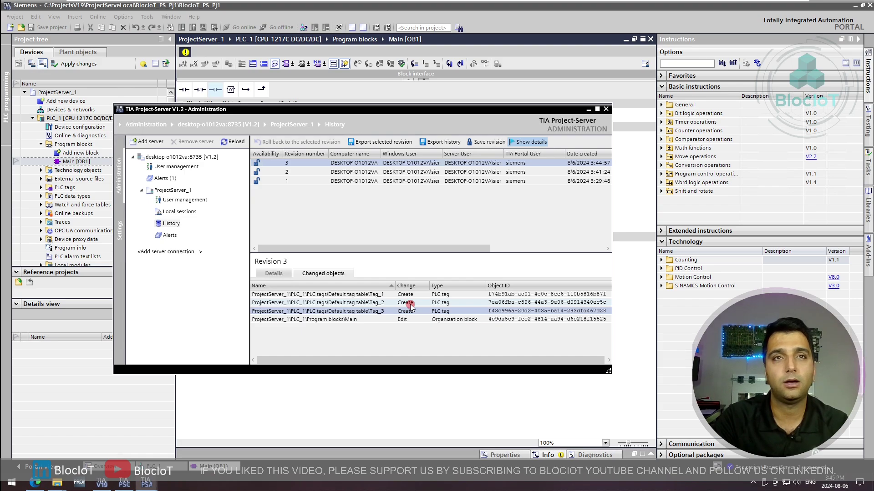
left_click_drag(383, 113, 406, 266)
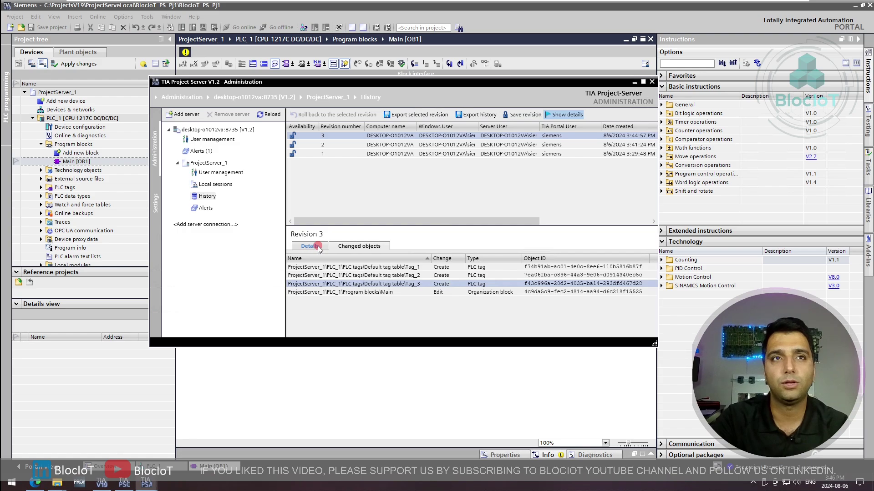
left_click(318, 246)
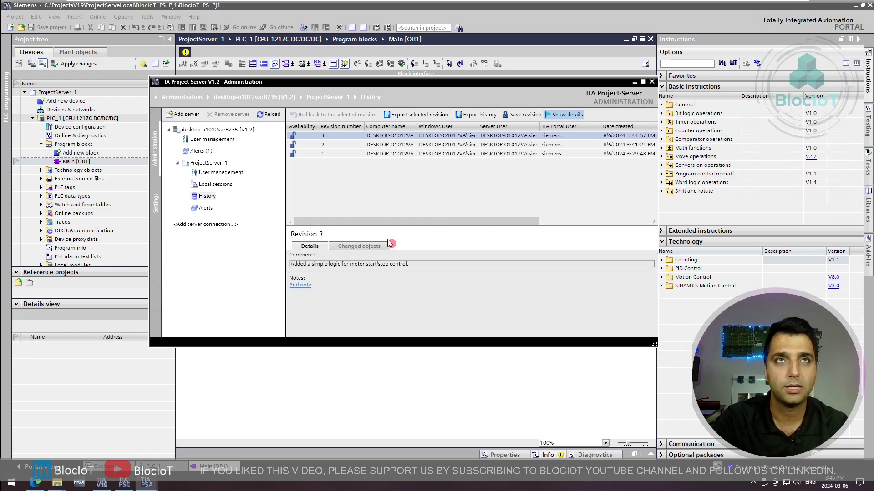
left_click(387, 145)
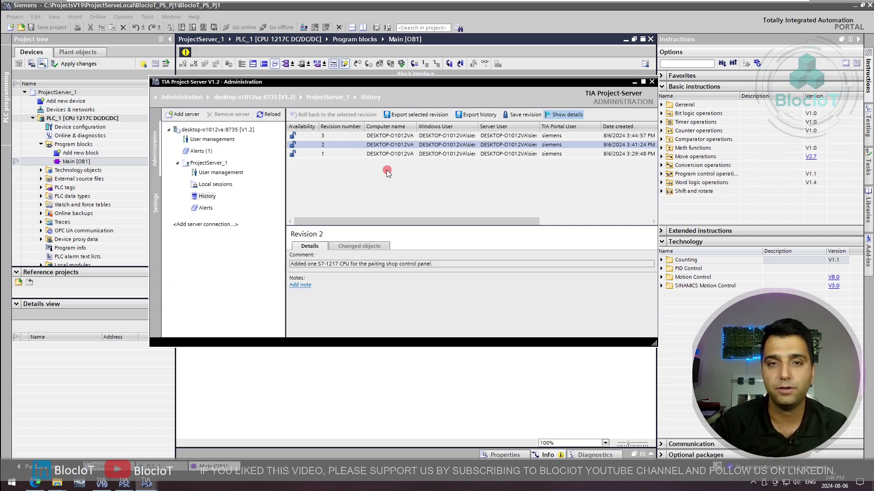
left_click(457, 364)
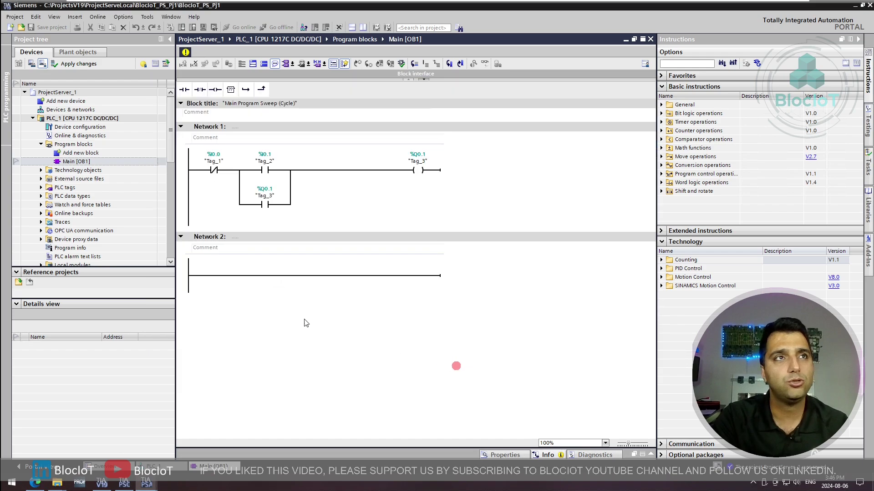
Add a 12" SIMATIC Unified Comfort Panel, MTP1200 Unified Comfort, as a new HMI device in ProjectServer_1
left_click(33, 118)
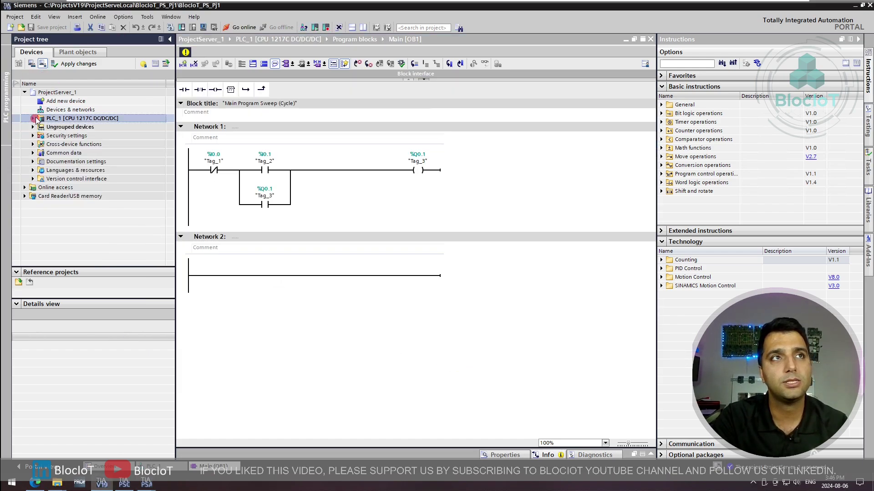
left_click(66, 101)
double_click(66, 101)
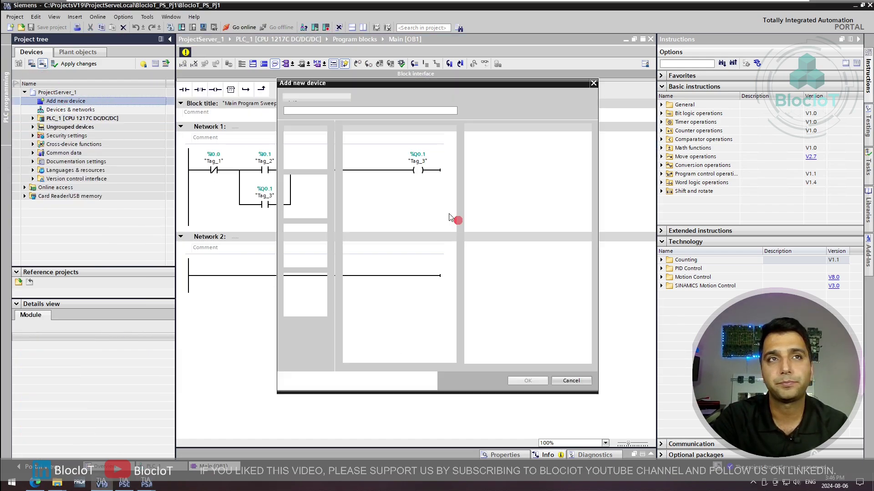
left_click(354, 164)
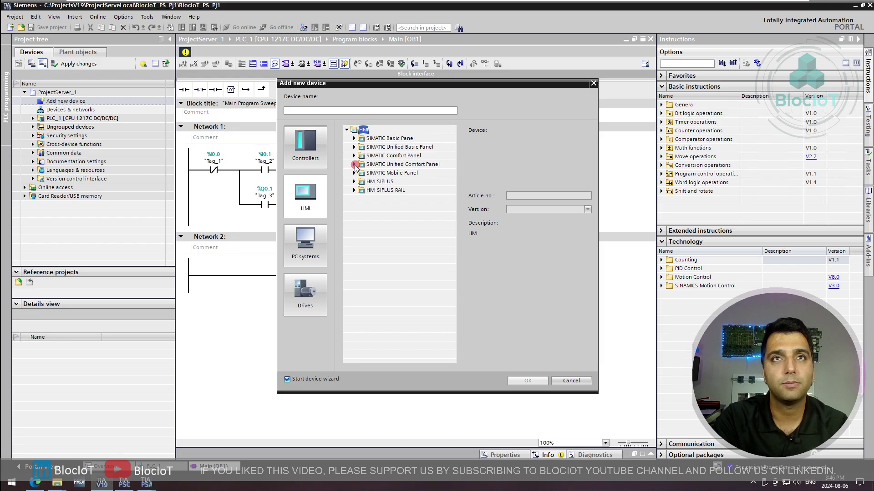
left_click(362, 190)
left_click(369, 199)
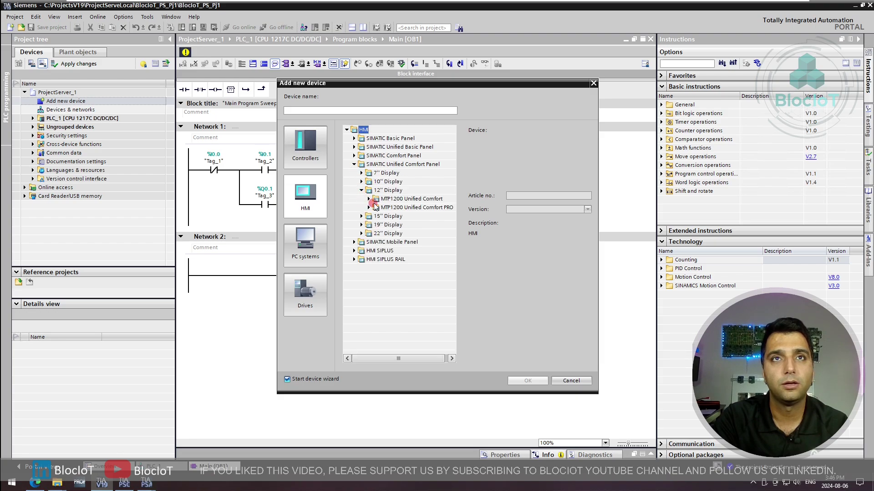
left_click(147, 210)
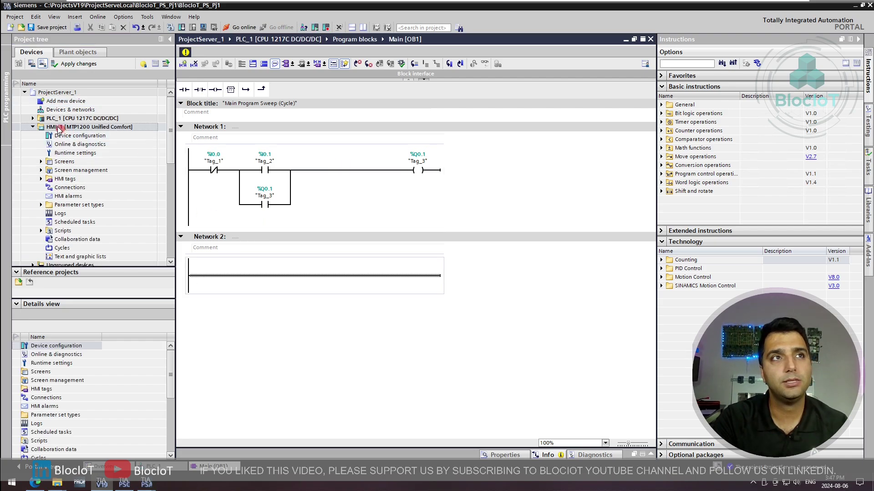
left_click(54, 127)
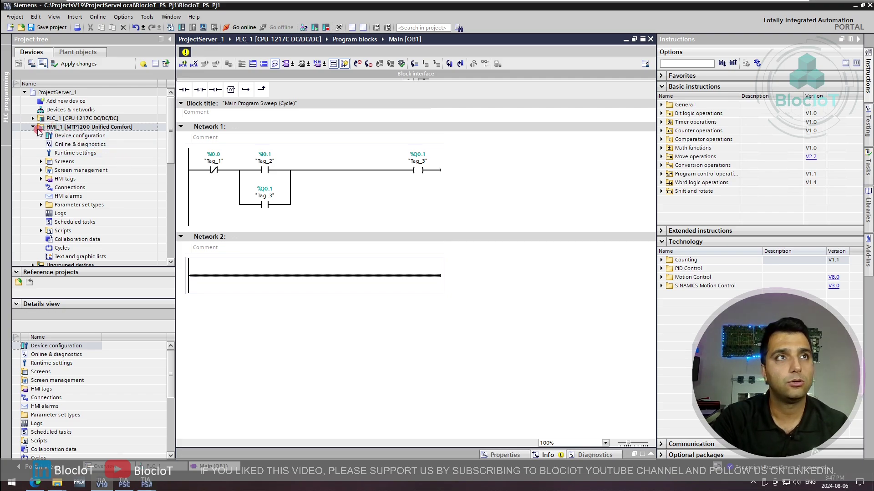
Apply the changes to the server project with the history comment "Added a 12" UCP to the project"
left_click(79, 66)
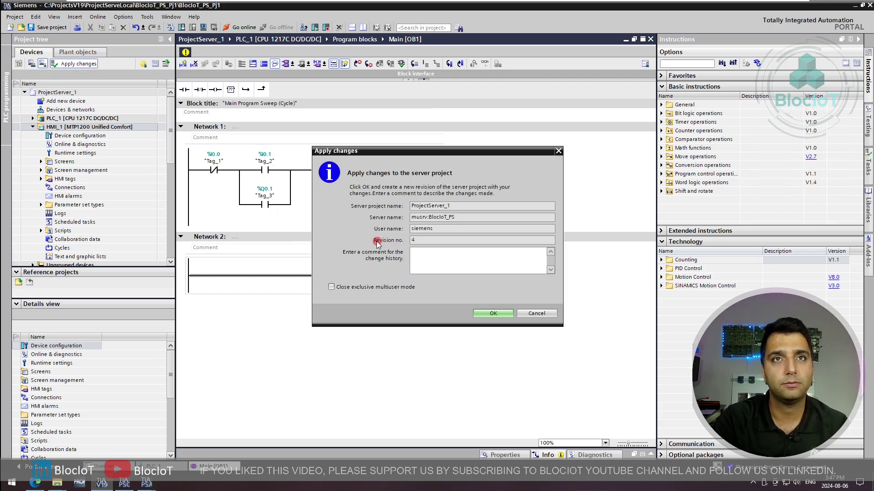
left_click(424, 257)
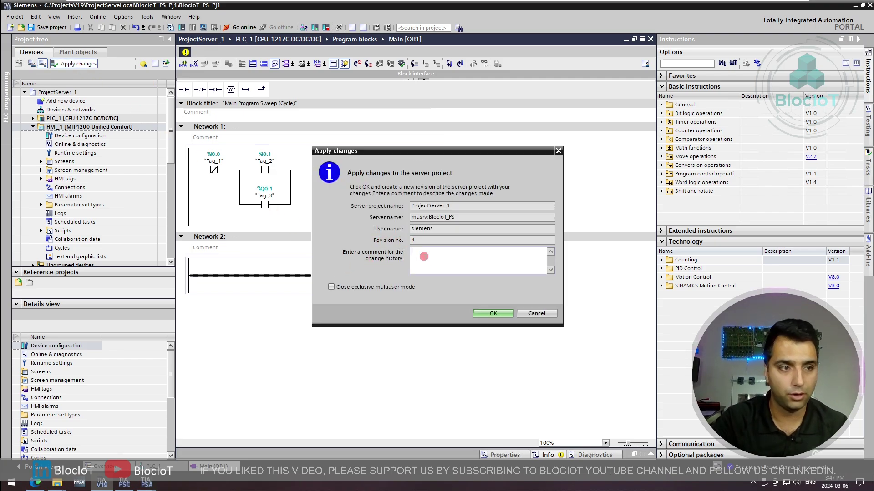
type("Added a 12\" UCP to the project")
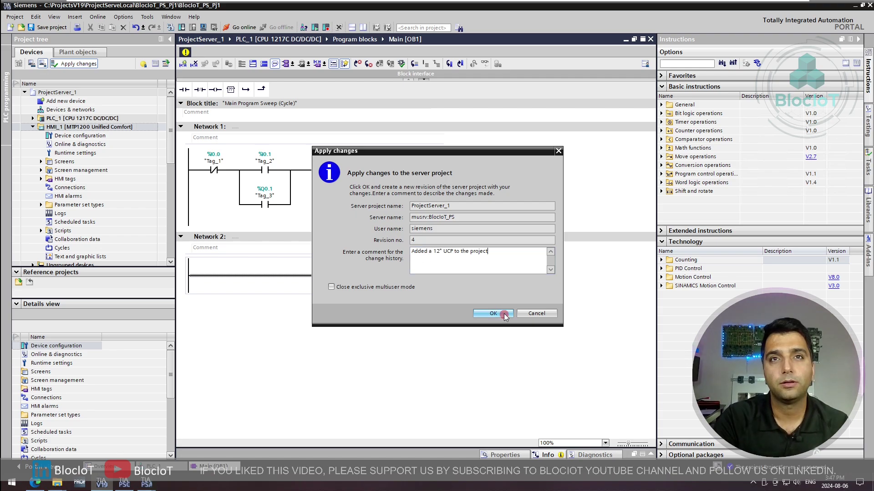
left_click(504, 314)
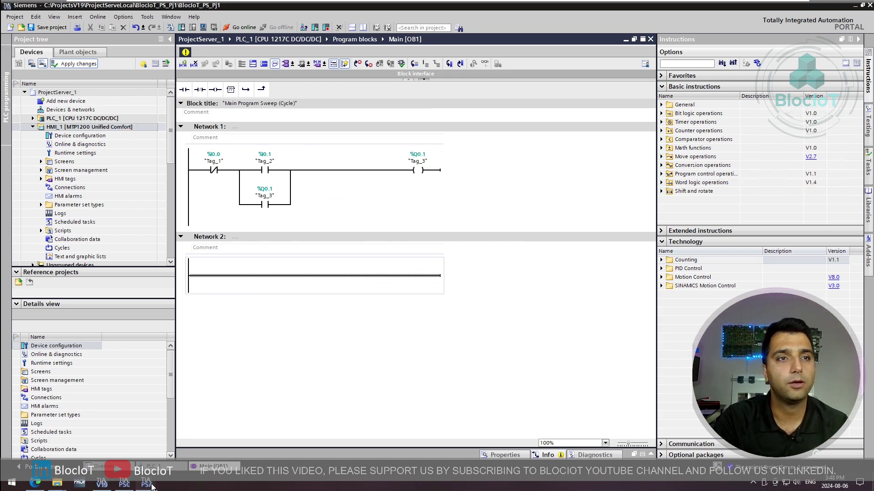
Switch to TIA Project-Server Administration, reload ProjectServer_1's history and read the comment of revision 4
mouse_move(152, 487)
left_click(198, 432)
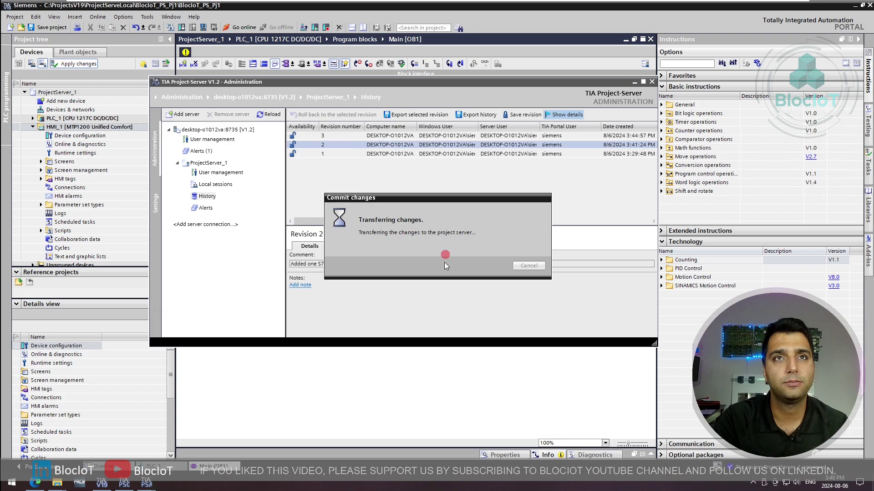
left_click(275, 115)
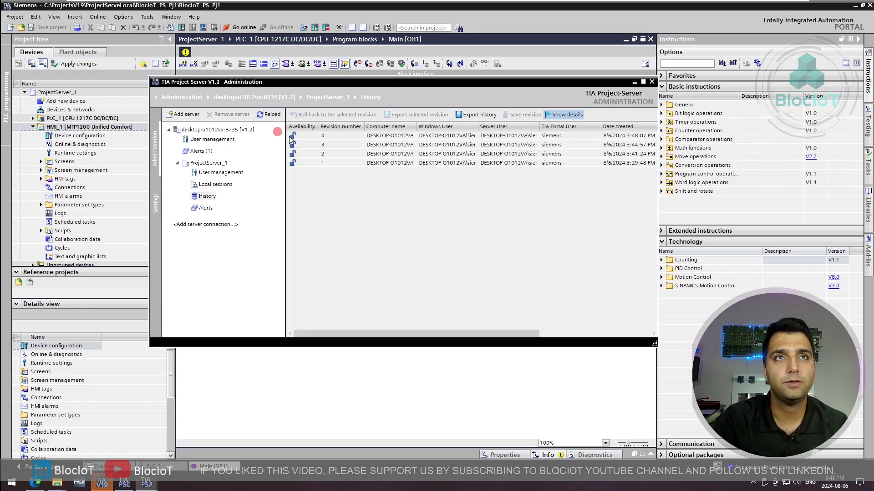
left_click(343, 136)
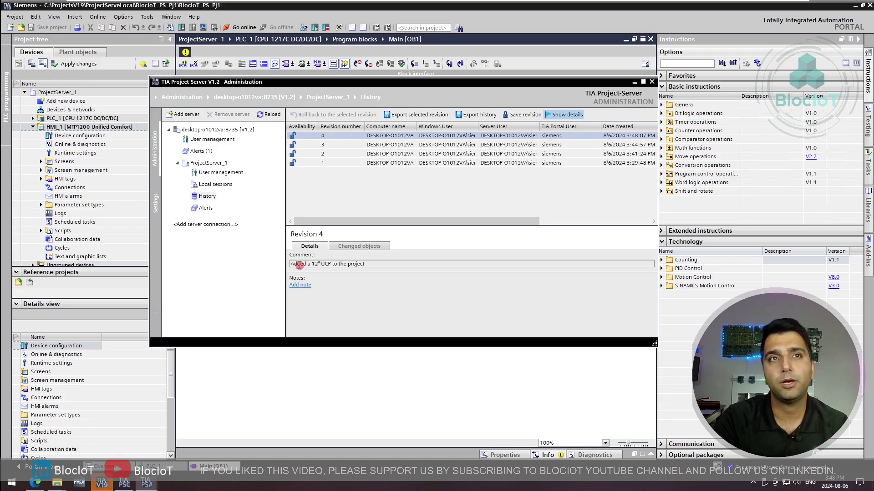
left_click_drag(298, 264, 330, 265)
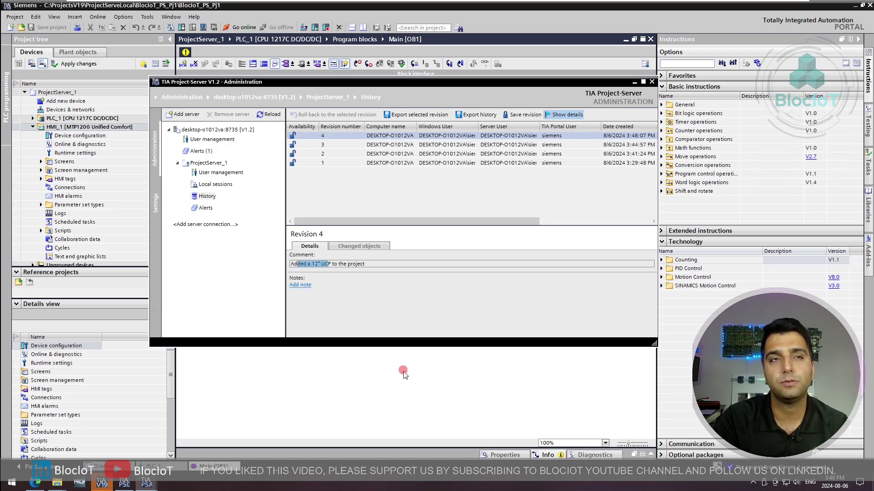
Switch to TIA Portal, add a new screen to HMI_1, and place a gauge and two buttons labelled "satrt" and "Stop" on it
left_click(403, 373)
left_click(41, 162)
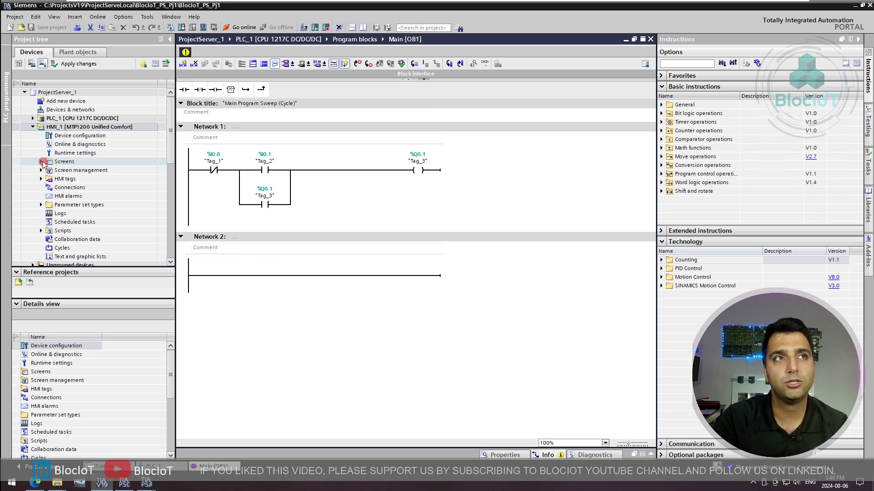
left_click(70, 171)
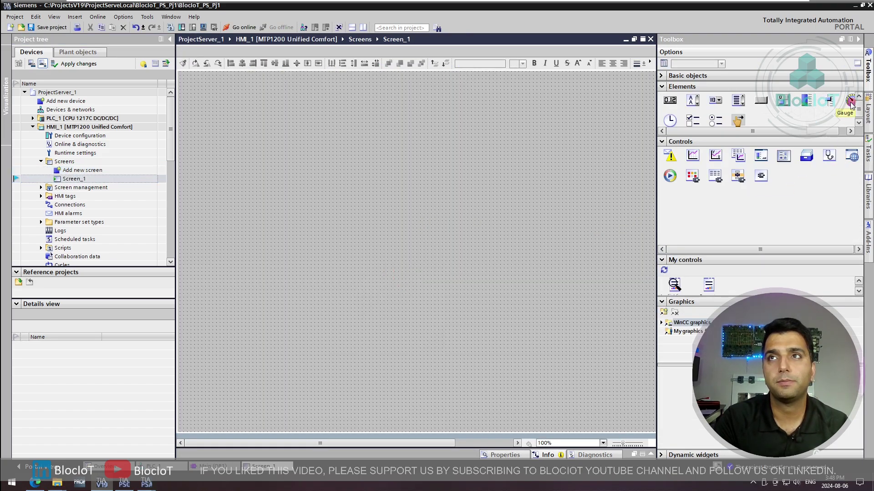
left_click_drag(850, 102, 271, 157)
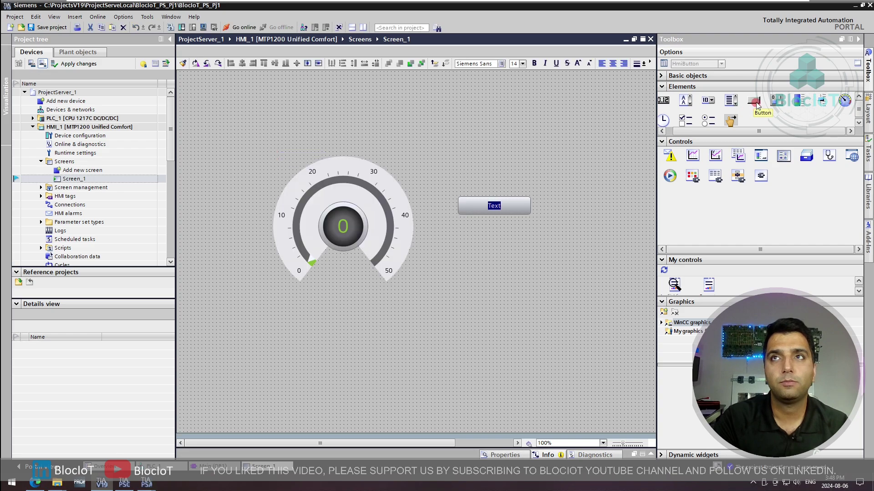
left_click_drag(753, 102, 460, 235)
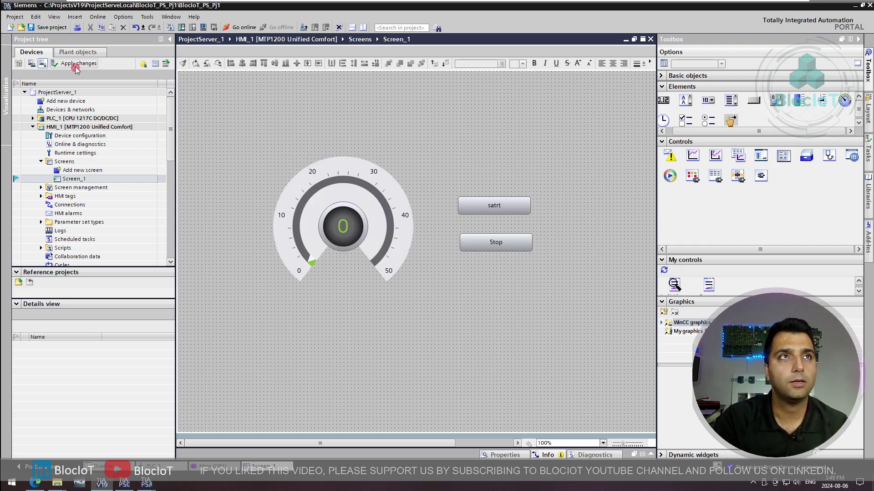
Apply the changes to the server project with the history comment "Added a Gauge and two BTs to Screen_1"
left_click(76, 65)
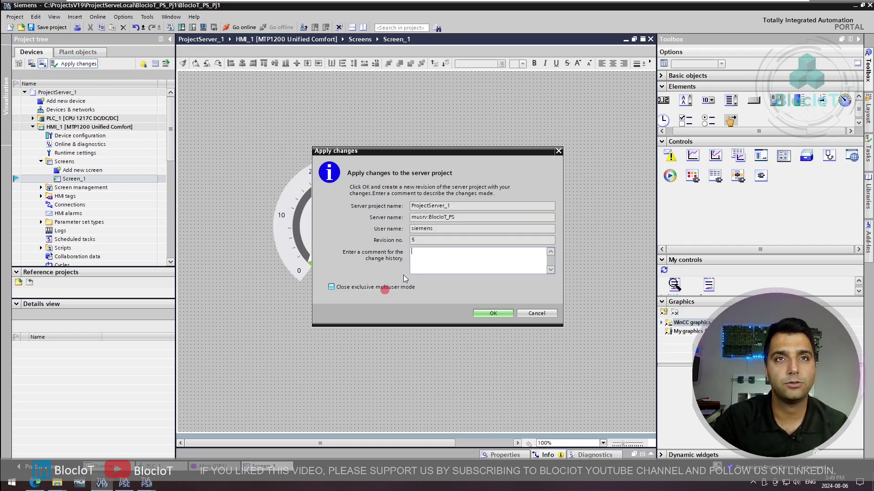
left_click(437, 265)
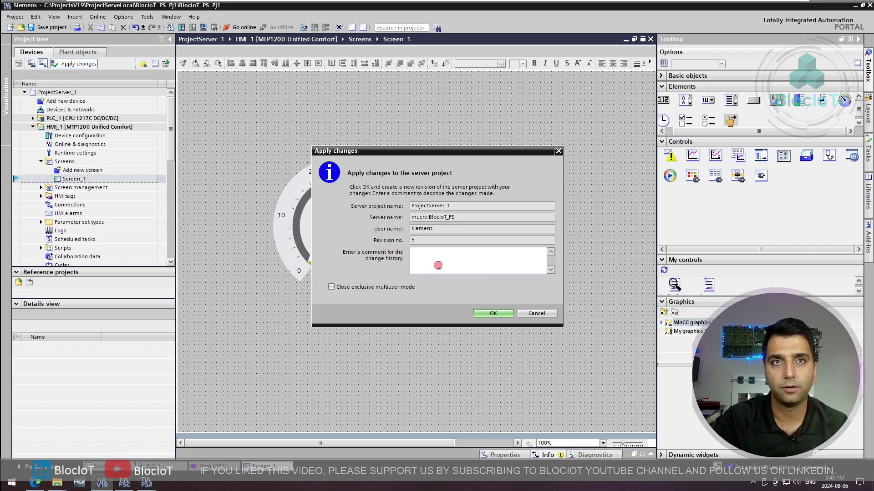
type("Added a Gauge and two BTs to Screen_1")
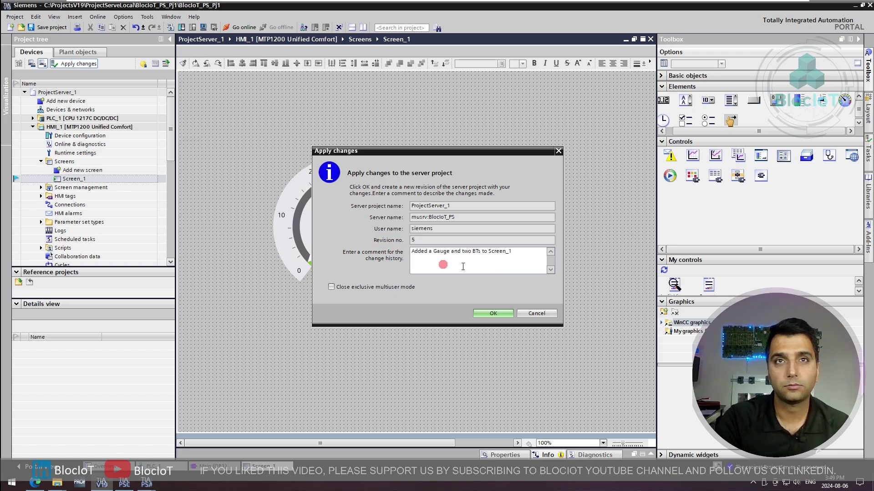
left_click(505, 313)
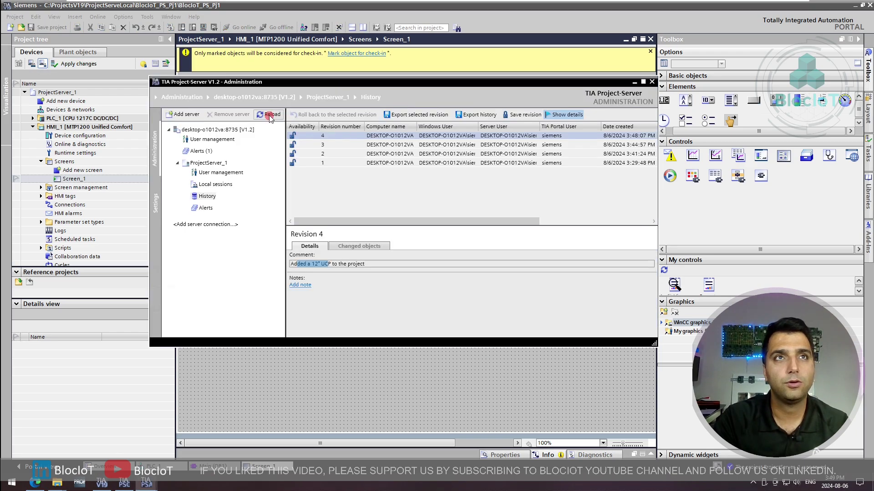
Reload ProjectServer_1's history in TIA Project-Server Administration and read the newest revision's comment
left_click(269, 114)
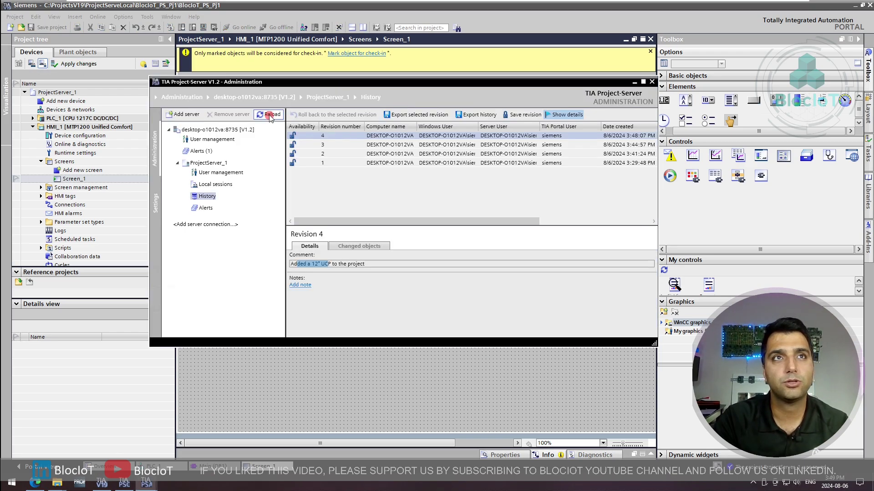
left_click(387, 138)
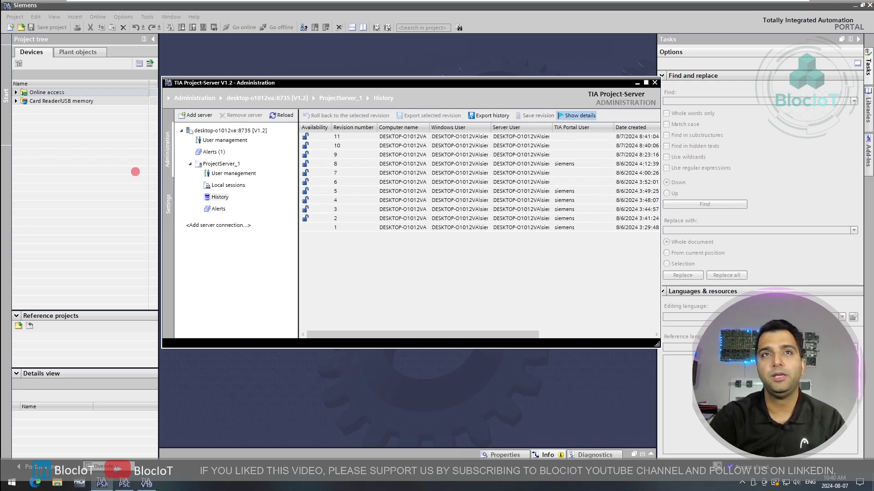
Read the history comments of revisions 1, 11 and 9 of ProjectServer_1
left_click(429, 229)
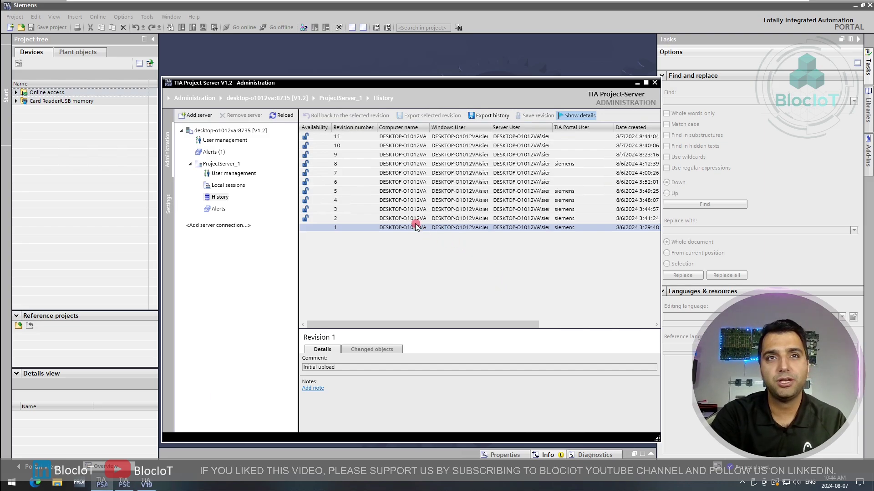
left_click(405, 136)
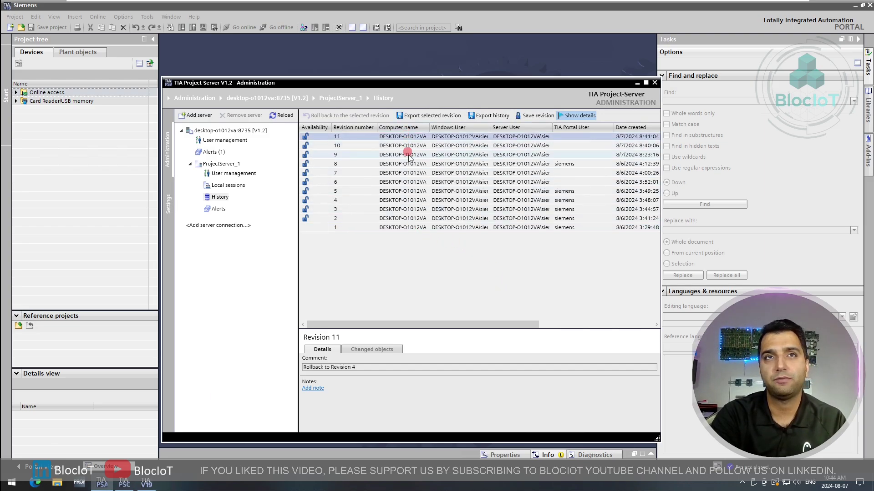
left_click(408, 155)
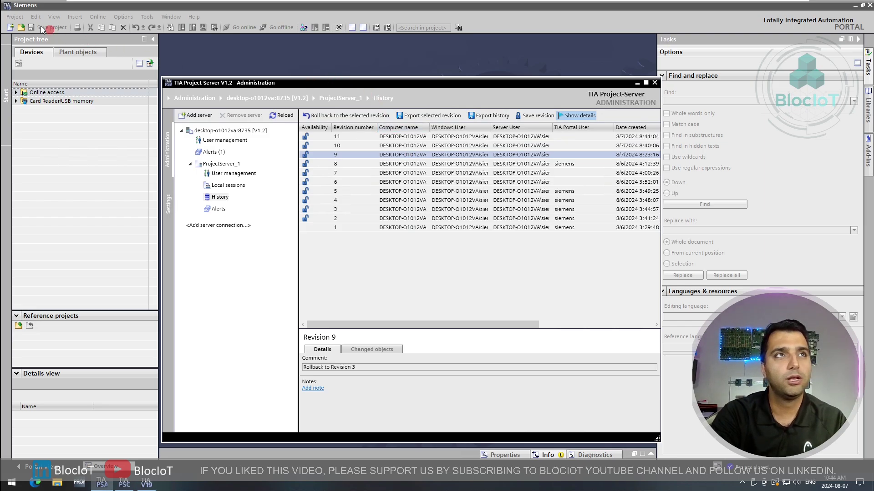
Switch to TIA Portal and open ProjectServer_1's local session BlocIoT_PS_Pj1 from the managed projects of server BlocIoT_PS
left_click(18, 20)
left_click(18, 20)
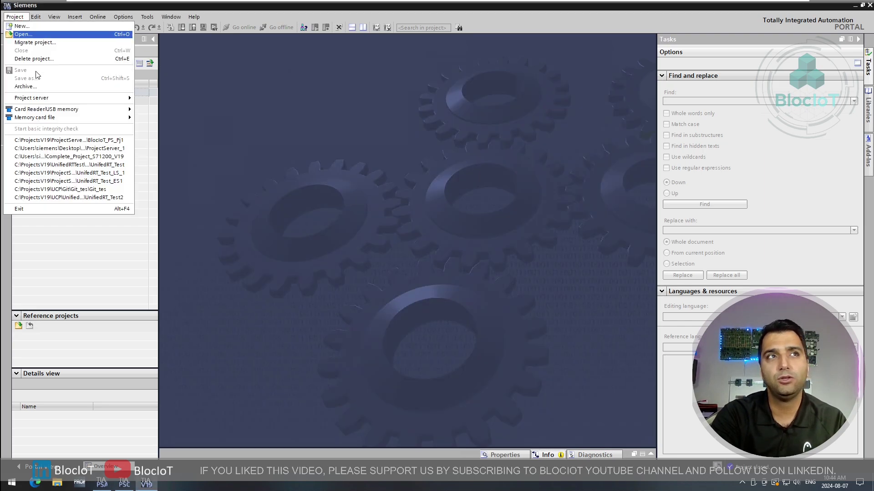
mouse_move(47, 99)
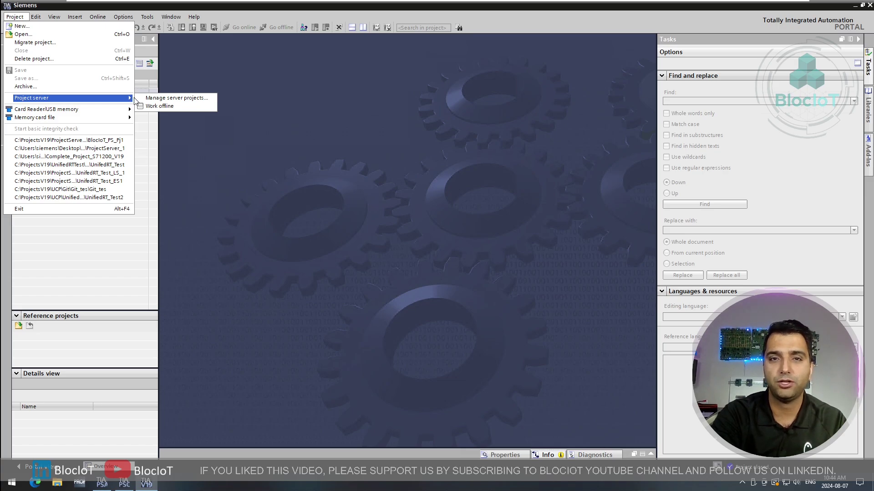
left_click(16, 17)
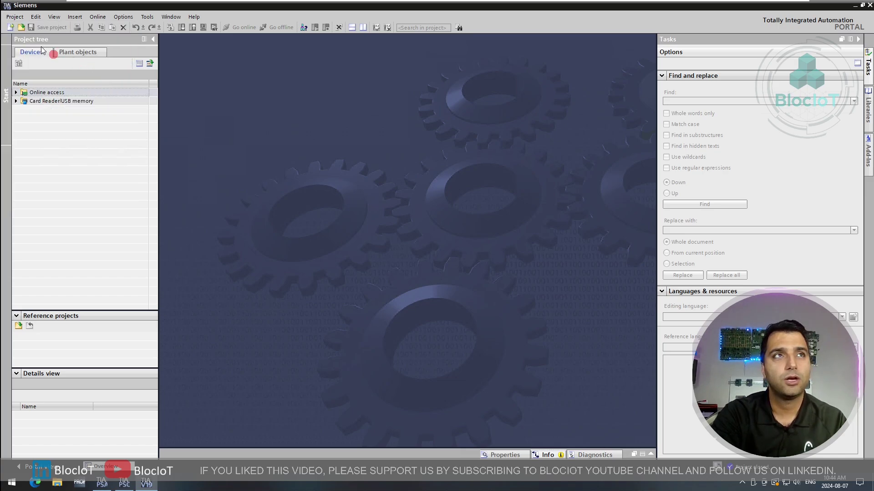
left_click(15, 17)
mouse_move(54, 98)
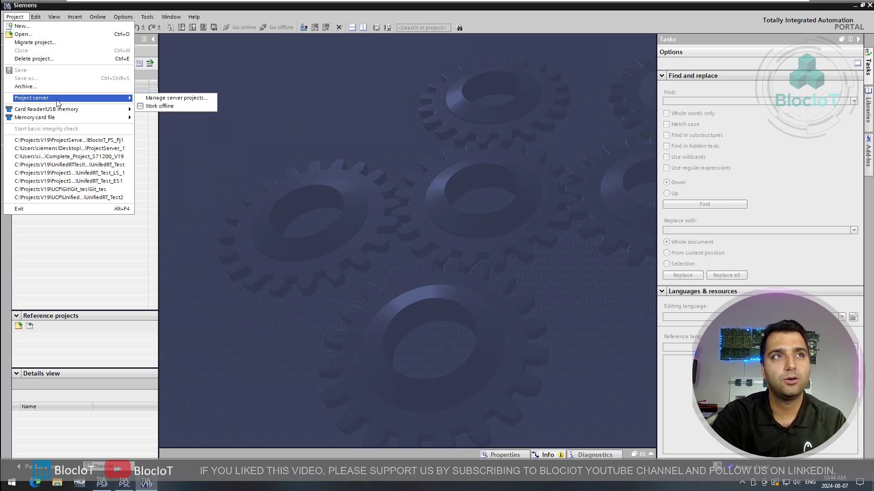
left_click(191, 99)
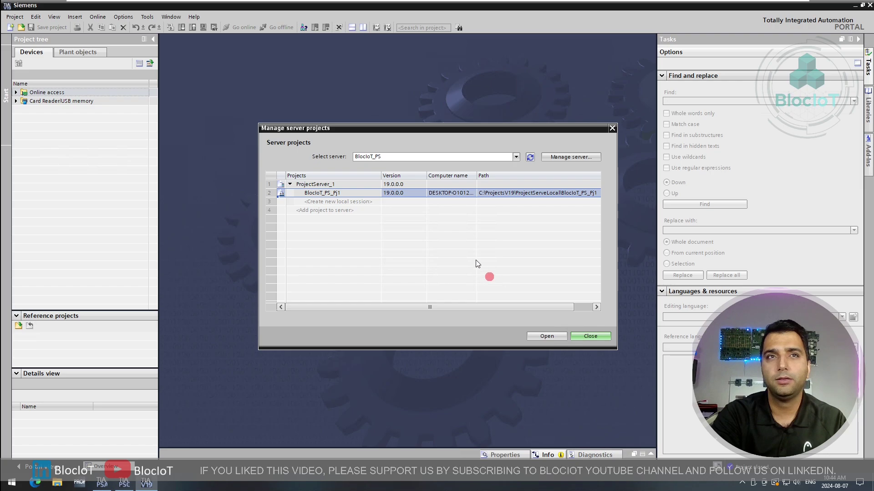
left_click(556, 338)
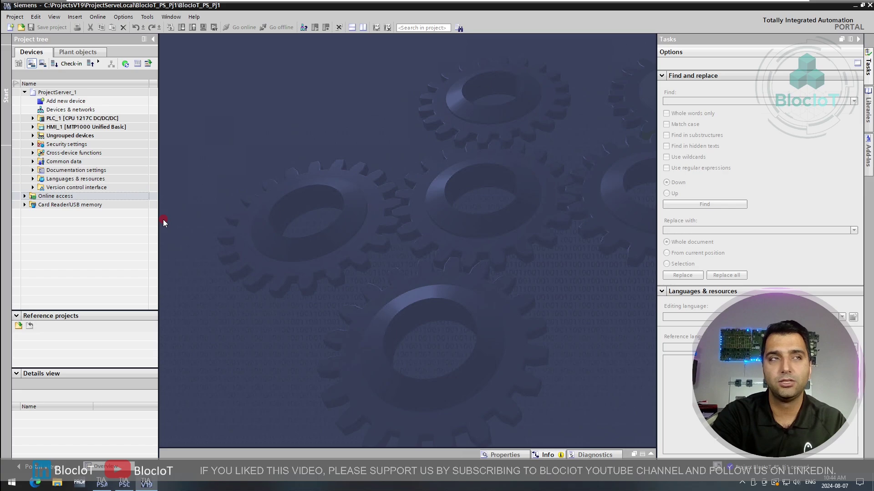
Look through PLC_1's contents in the project tree and close the local session
left_click(33, 119)
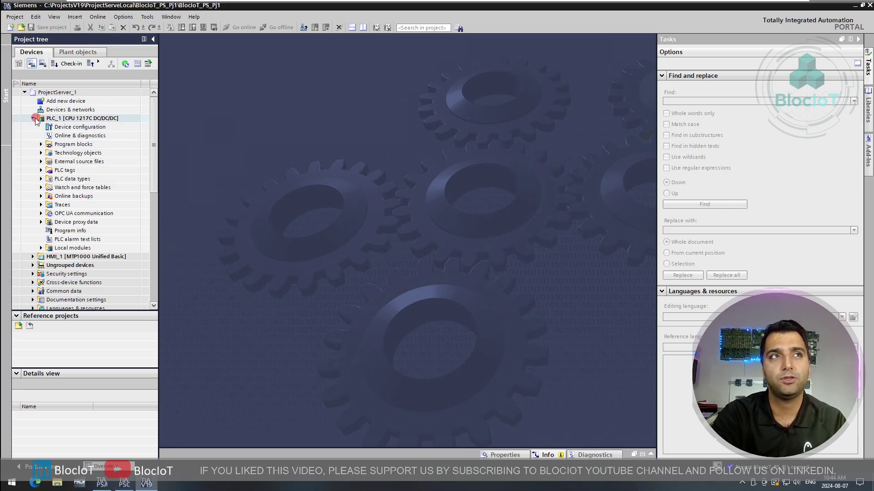
left_click(34, 119)
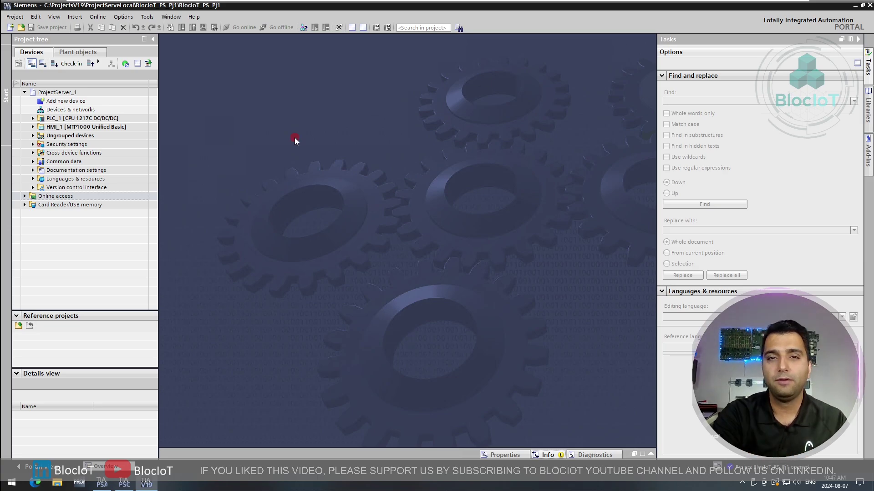
left_click(20, 18)
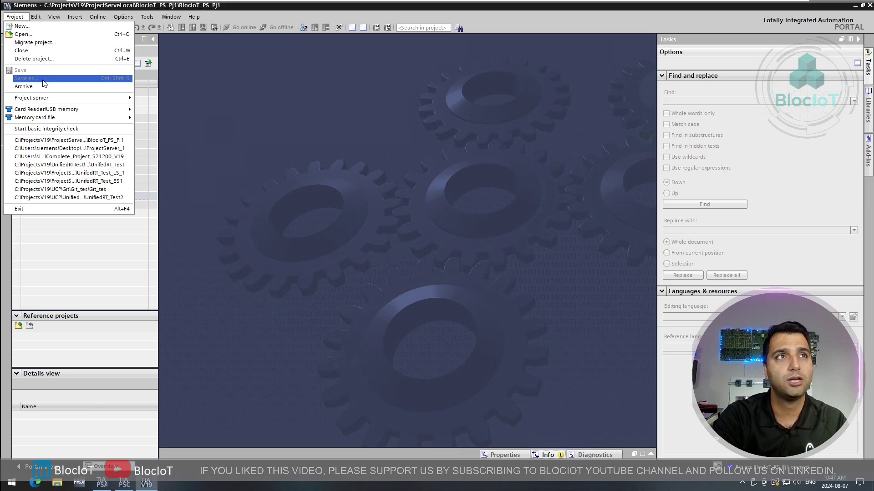
left_click(24, 49)
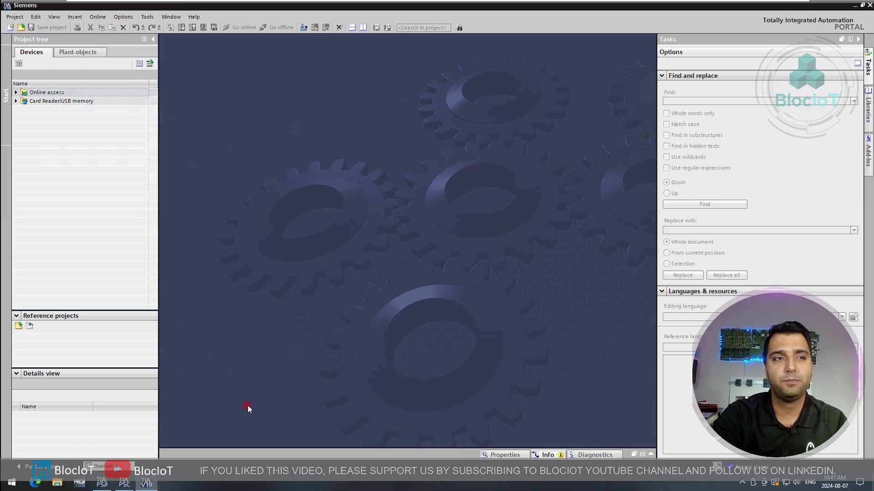
Switch to TIA Project-Server Administration, roll ProjectServer_1 back to revision 2 and read the comment of the newly created revision
left_click(102, 483)
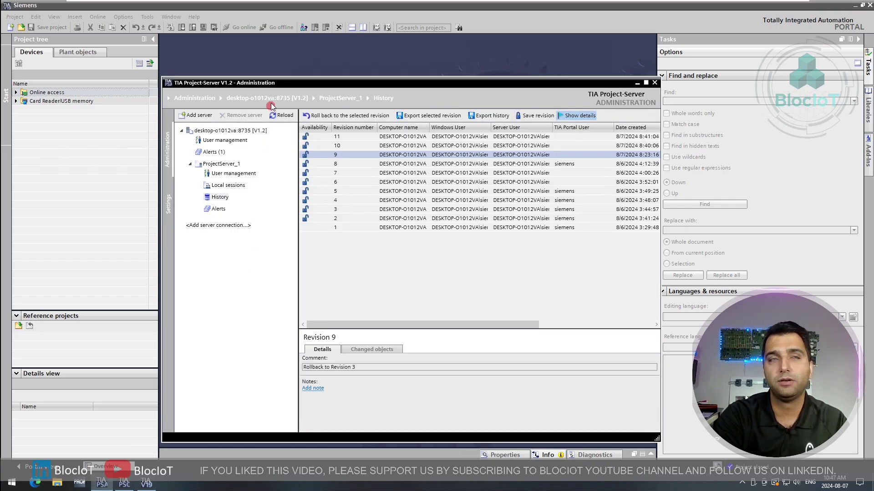
left_click(411, 219)
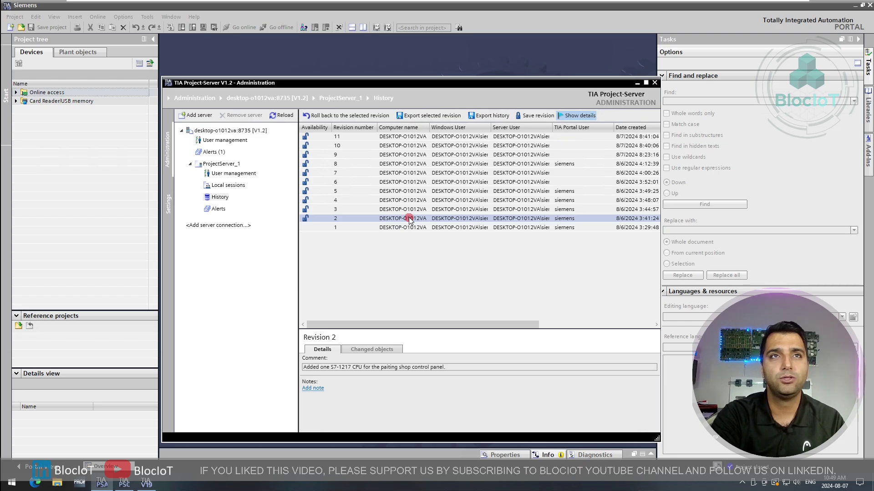
left_click(335, 116)
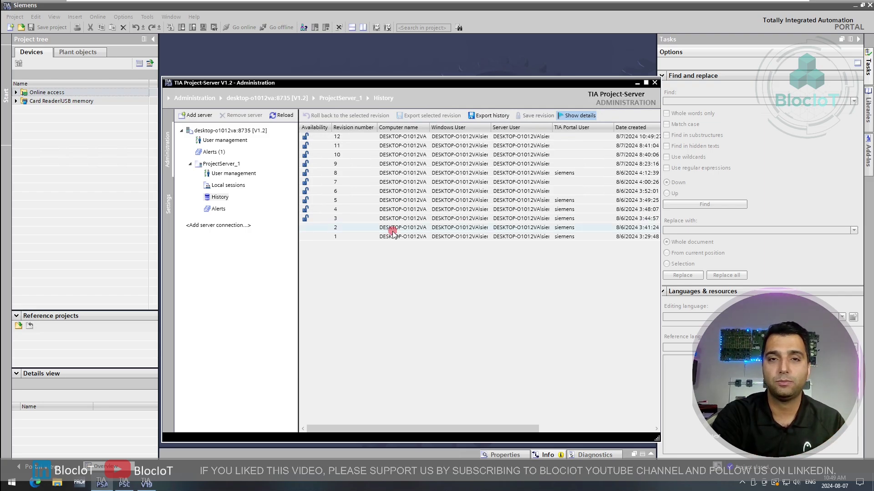
left_click(386, 137)
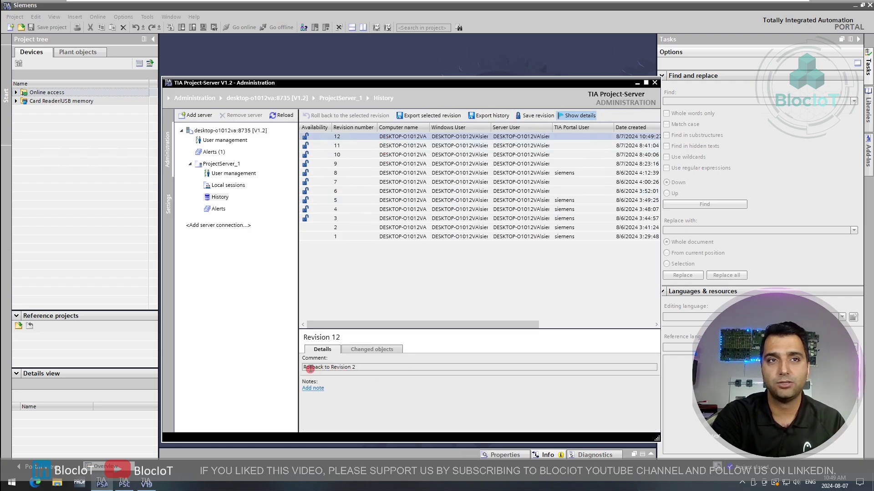
left_click_drag(304, 367, 362, 368)
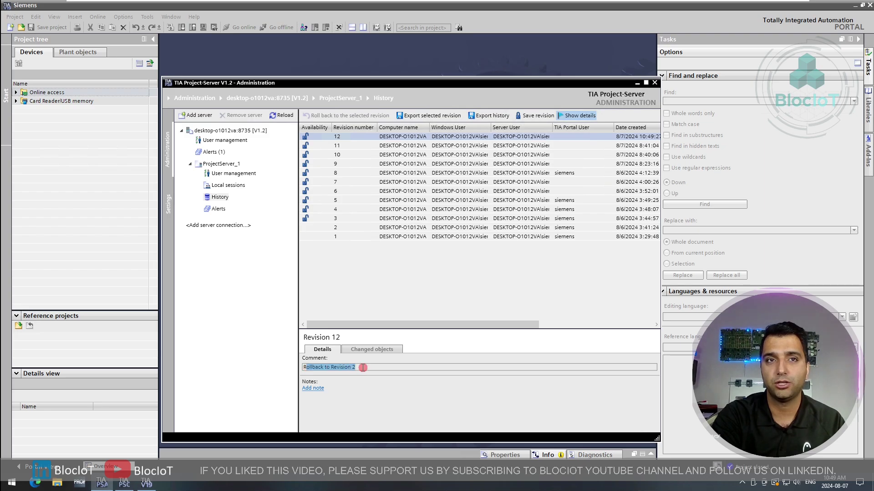
left_click(361, 367)
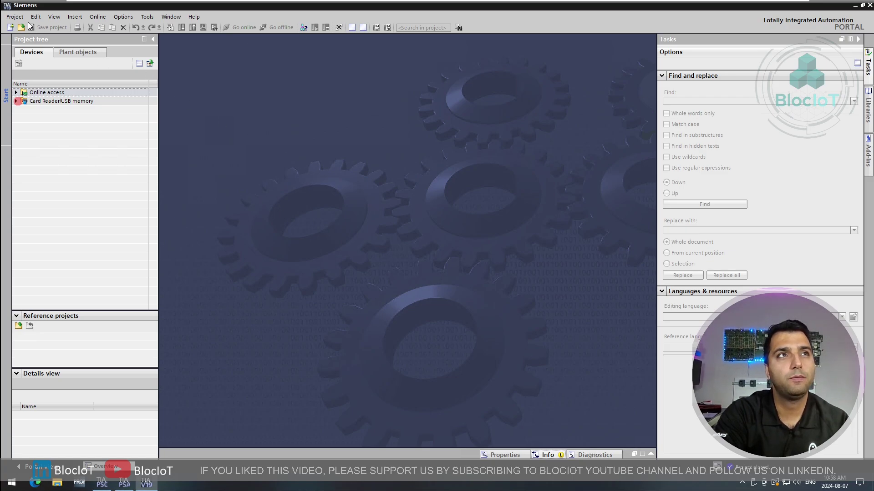
Switch to TIA Portal, reopen local session BlocIoT_PS_Pj1 from the managed projects of server BlocIoT_PS, and expand PLC_1 in the project tree
left_click(15, 17)
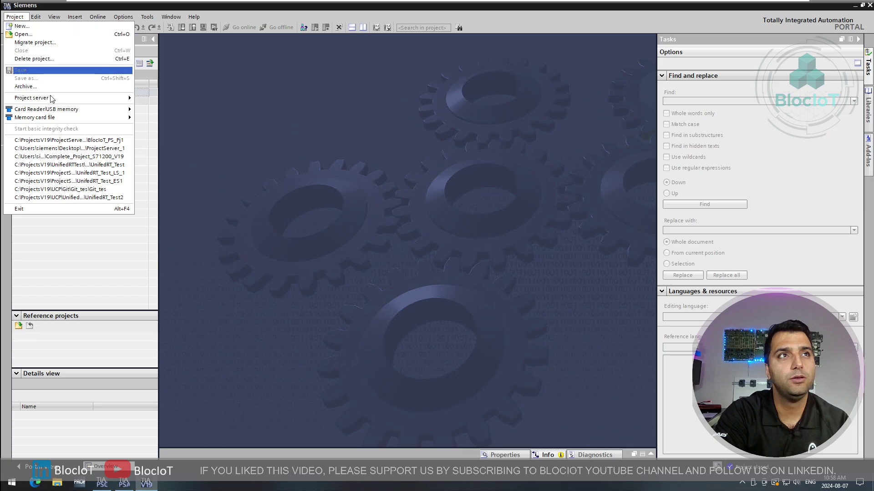
mouse_move(52, 98)
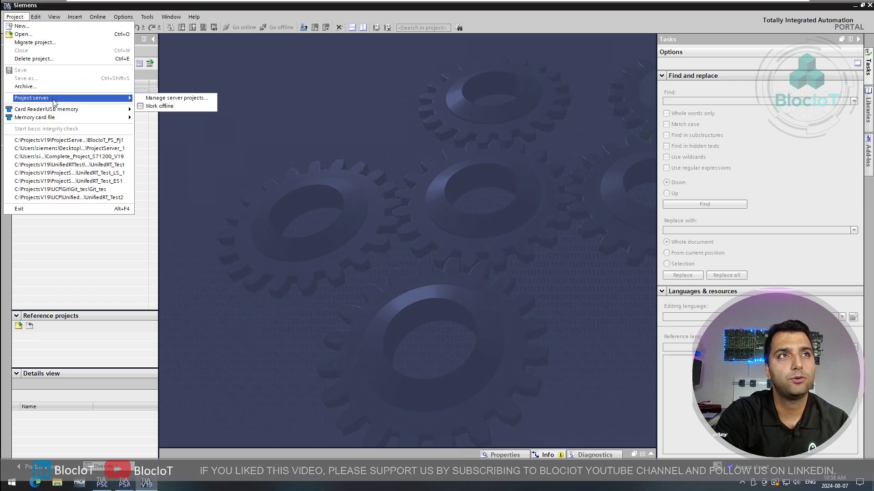
left_click(176, 97)
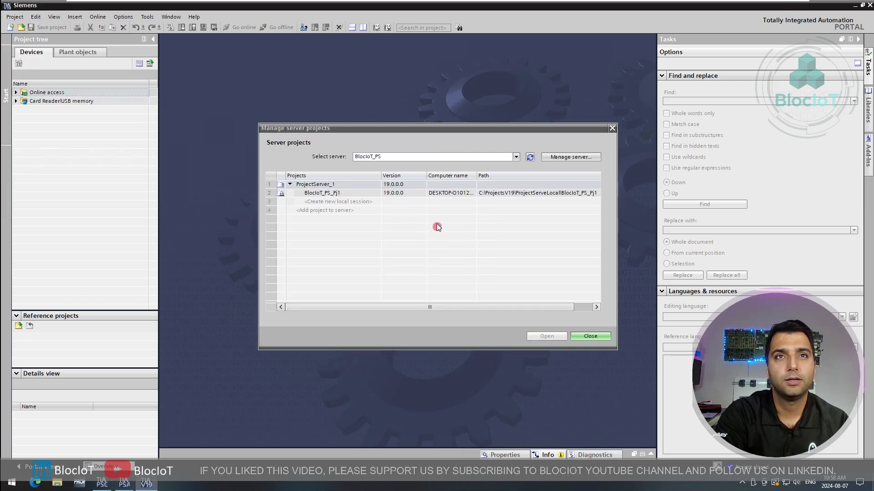
left_click(339, 193)
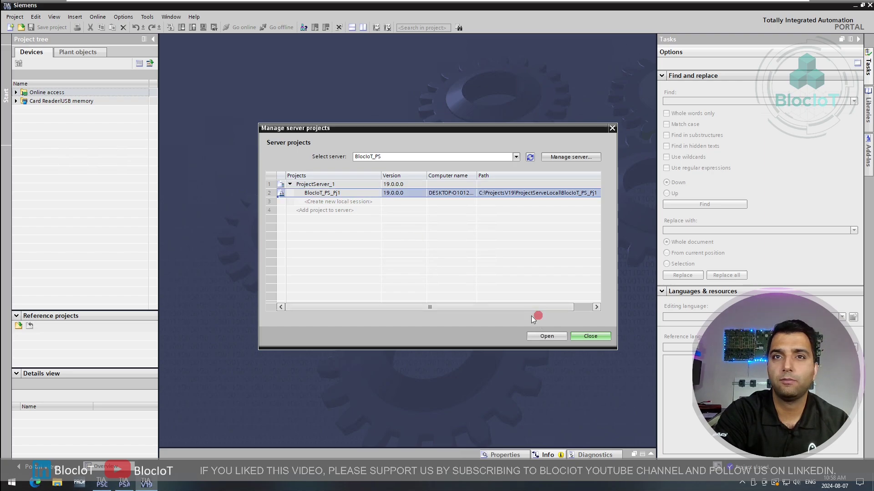
left_click(553, 337)
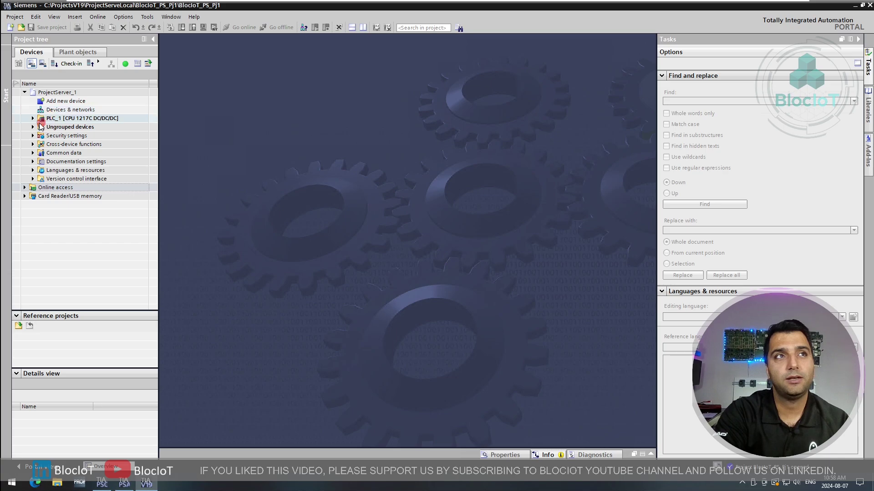
left_click(34, 119)
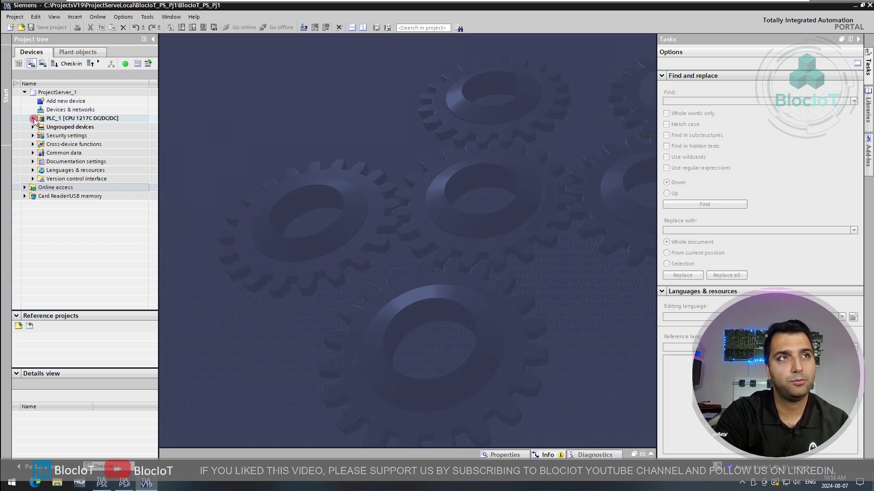